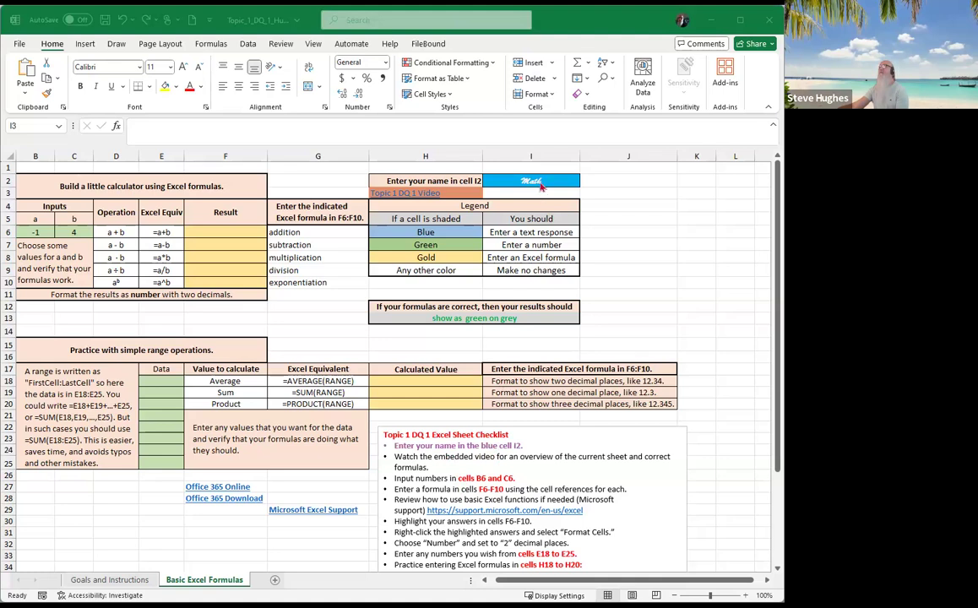
# - Extend the name text in the blue cell I2 so it reads "Math Whisperer"
pyautogui.click(537, 182)
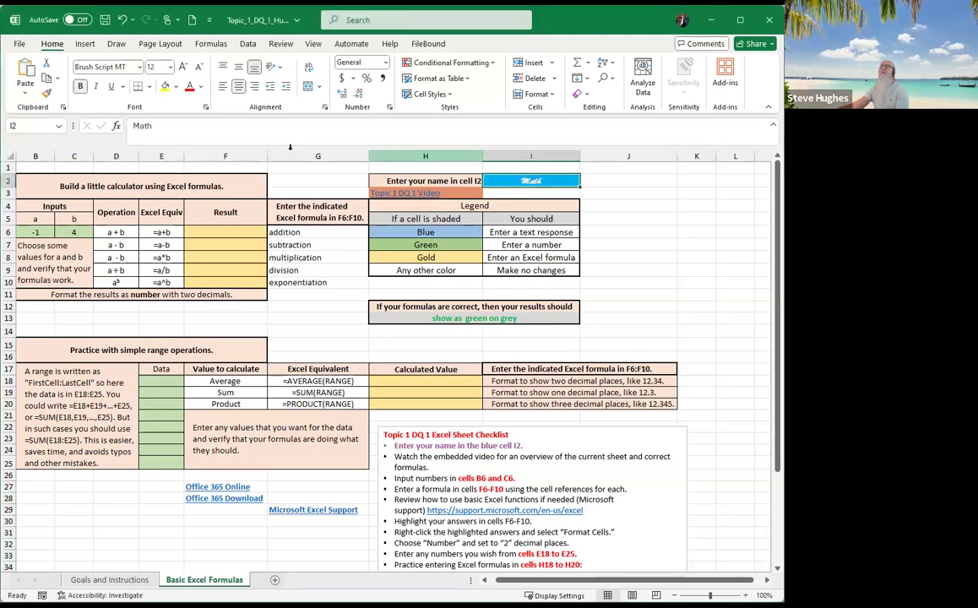
pyautogui.click(239, 131)
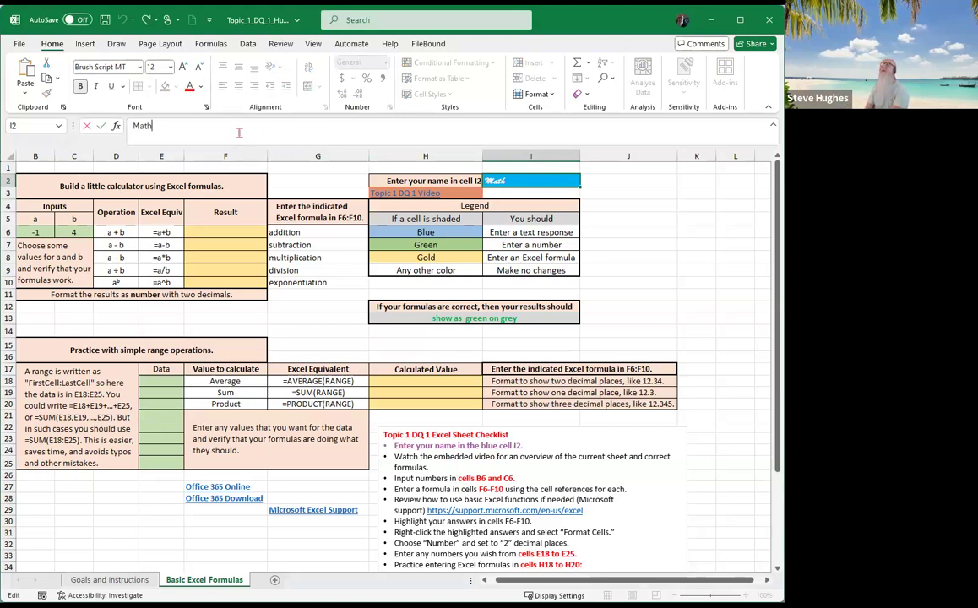
pyautogui.write('Whisperer')
pyautogui.press('Return')
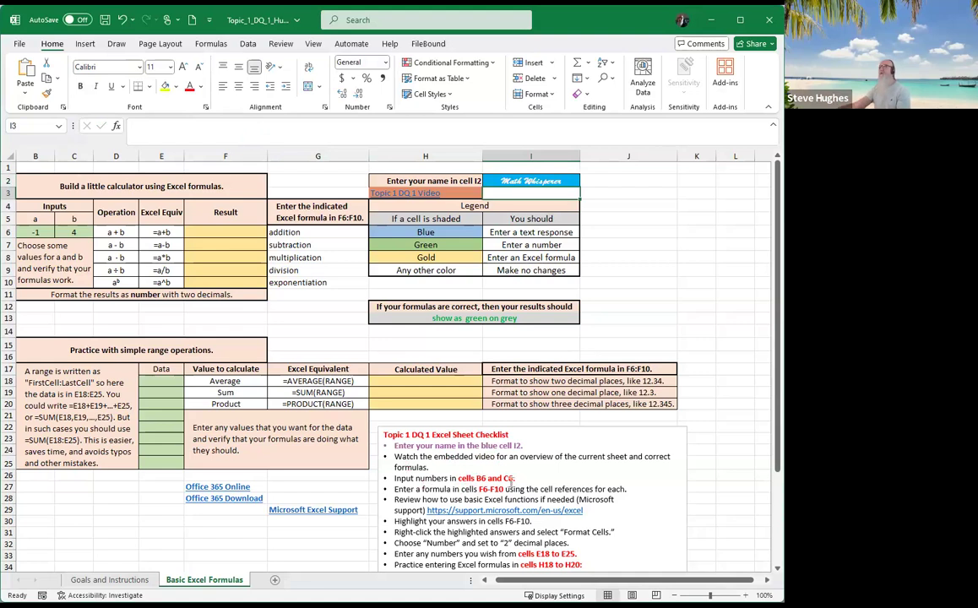
# - Enter the calculator inputs: -1 for a in cell B6 and 4 for b in cell C6
pyautogui.click(36, 237)
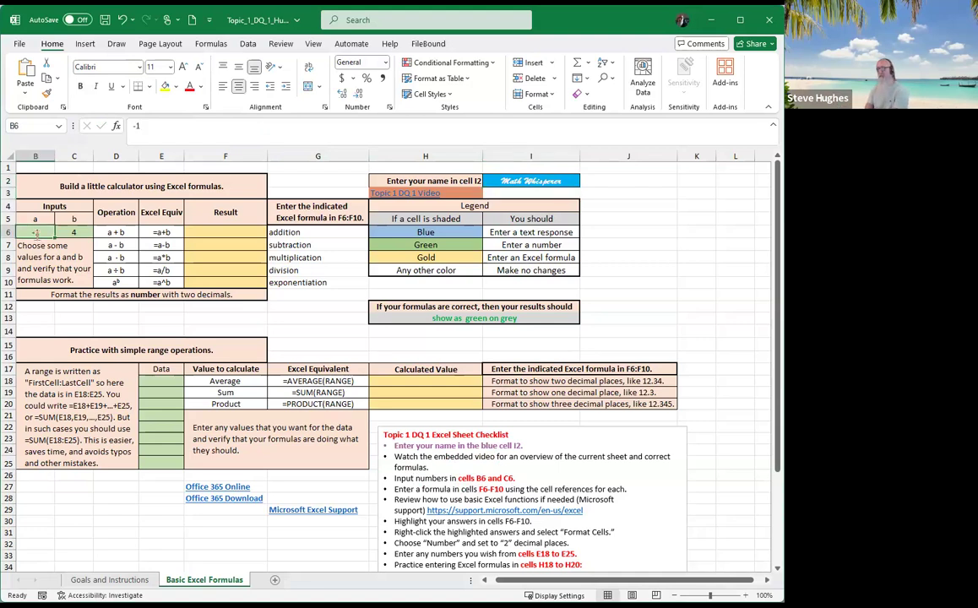
pyautogui.write('-1')
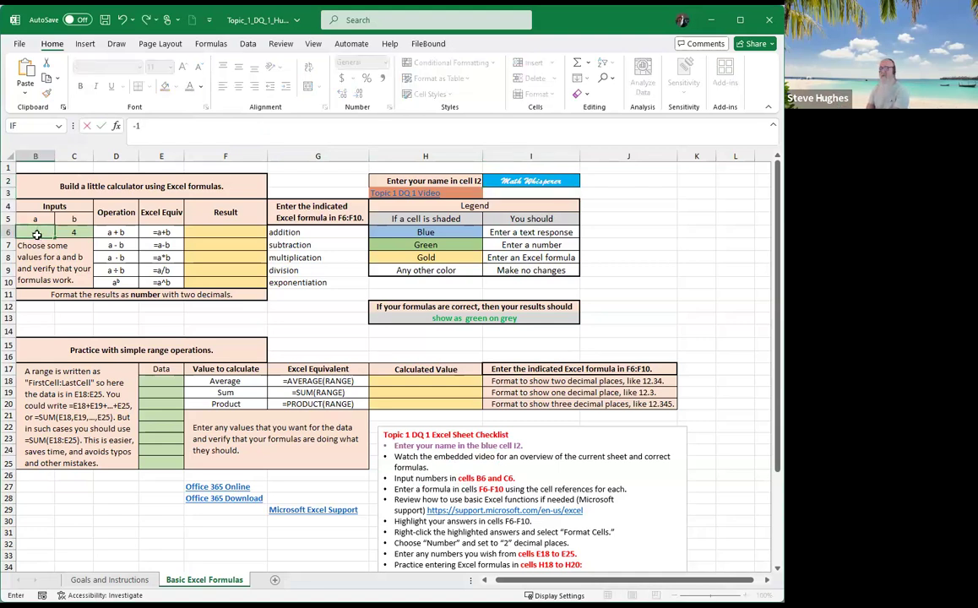
pyautogui.press('Tab')
pyautogui.write('4')
pyautogui.press('Tab')
pyautogui.press('Tab')
pyautogui.press('Tab')
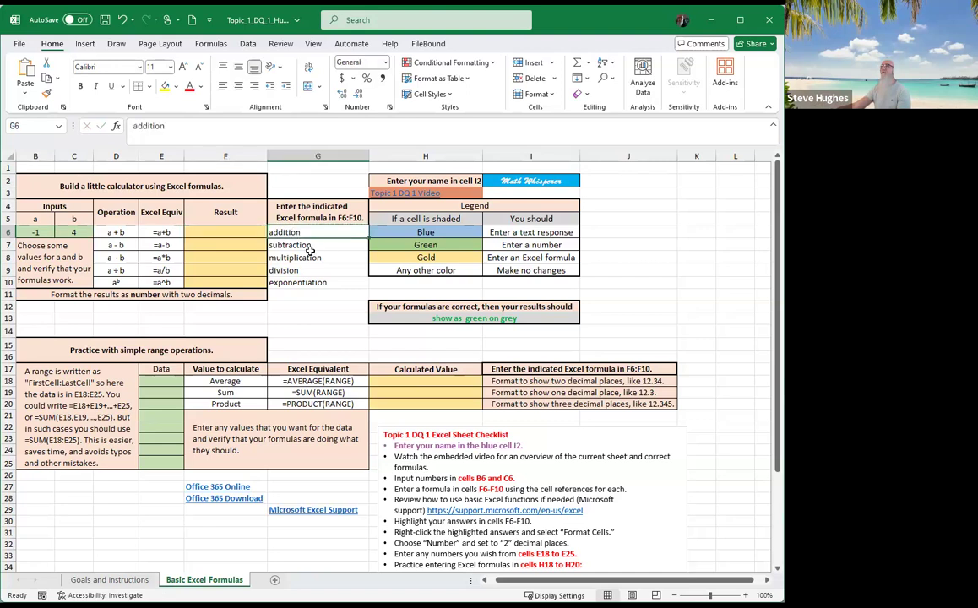
# - Enter the addition formula =B6+C6 in result cell F6, using references to both input cells
pyautogui.click(160, 233)
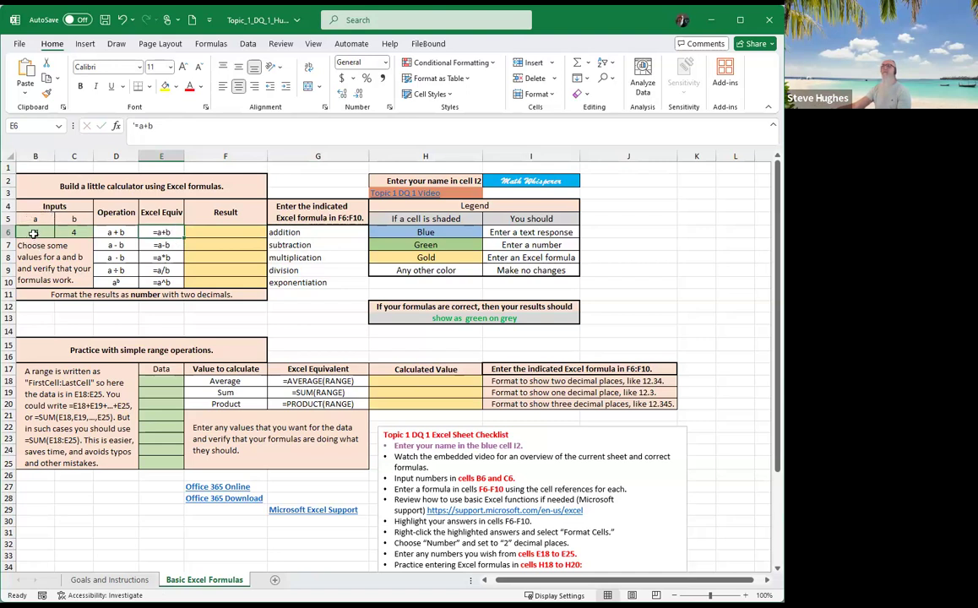
pyautogui.click(211, 231)
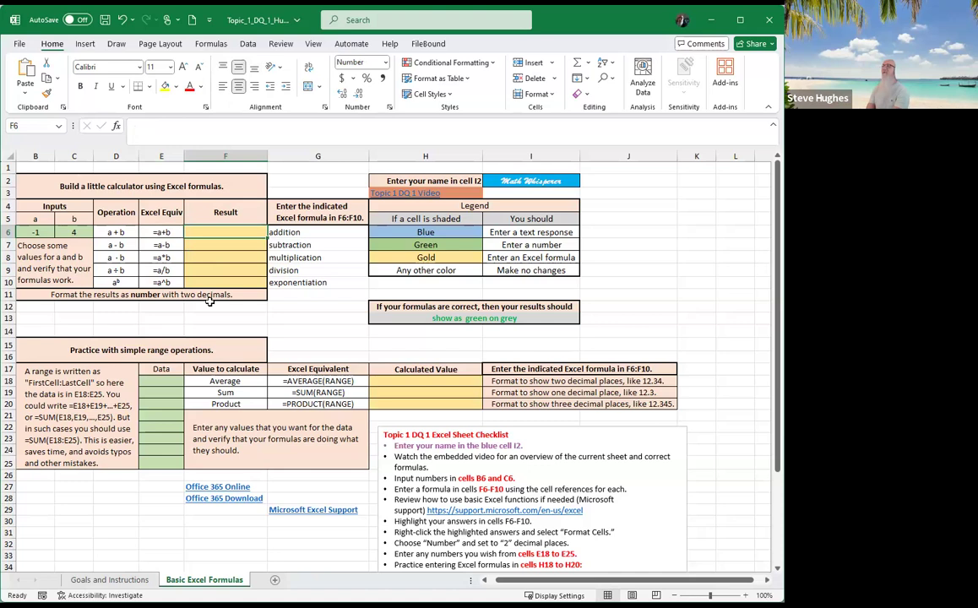
pyautogui.write('=')
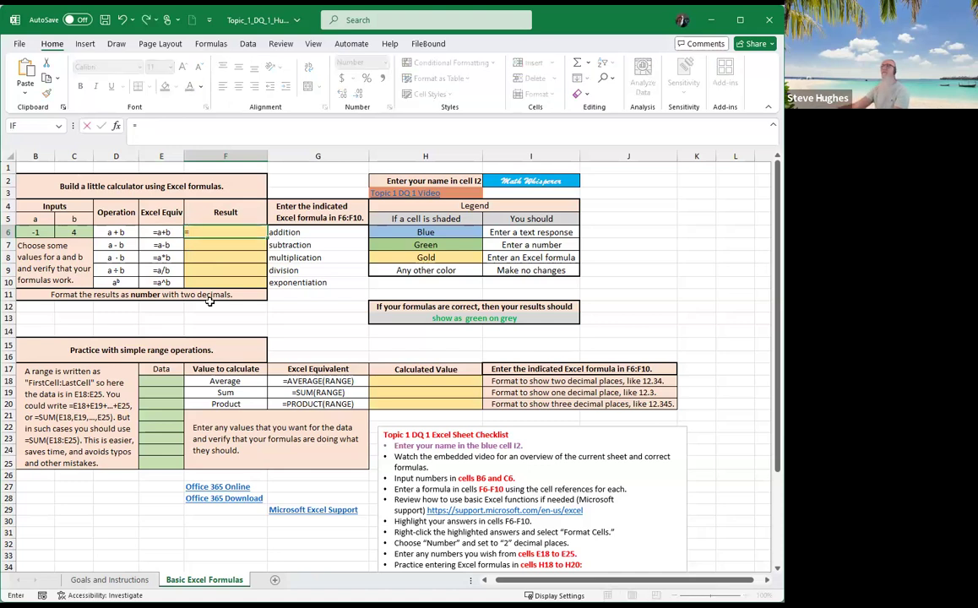
pyautogui.click(40, 231)
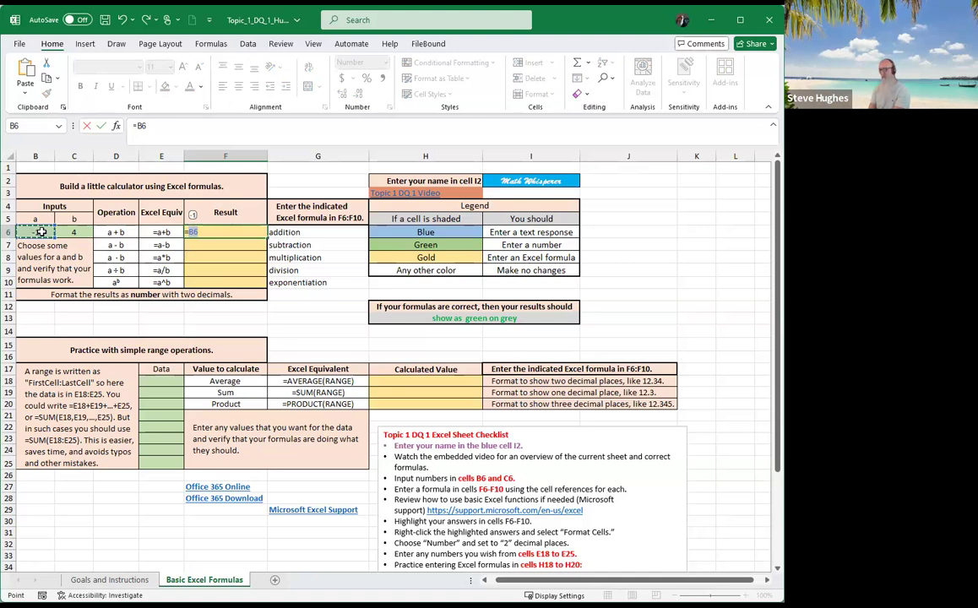
pyautogui.write('+')
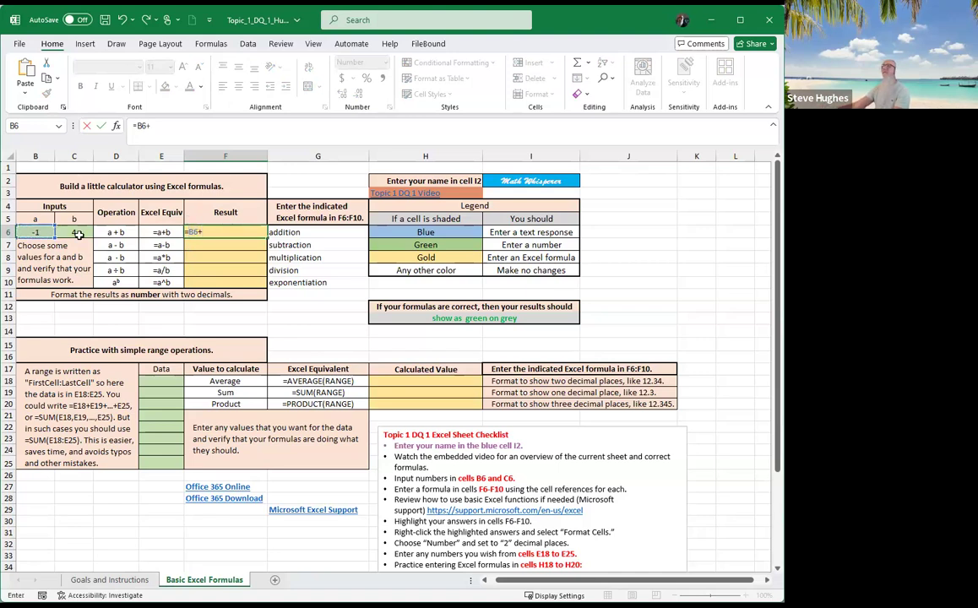
pyautogui.click(77, 234)
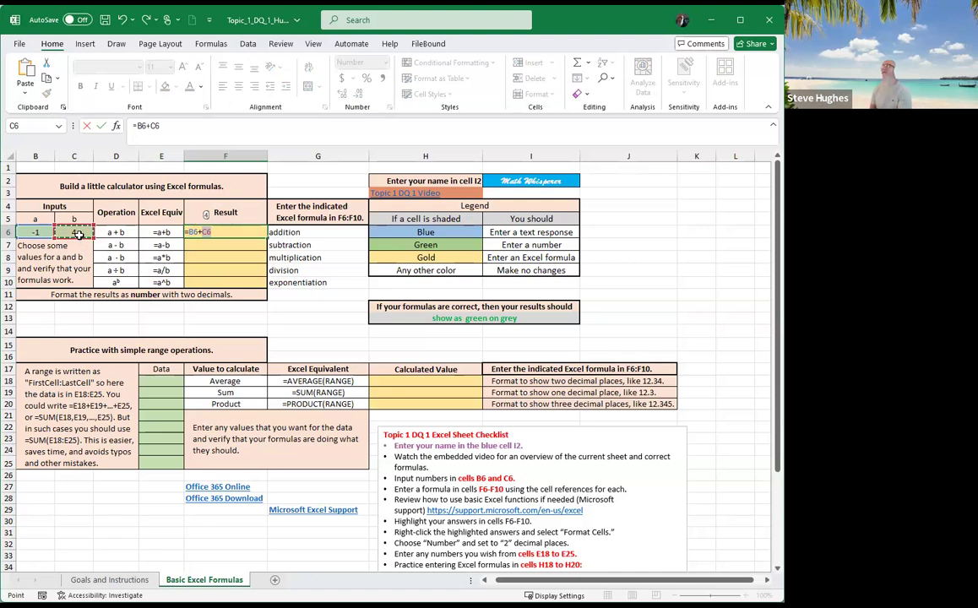
pyautogui.press('Return')
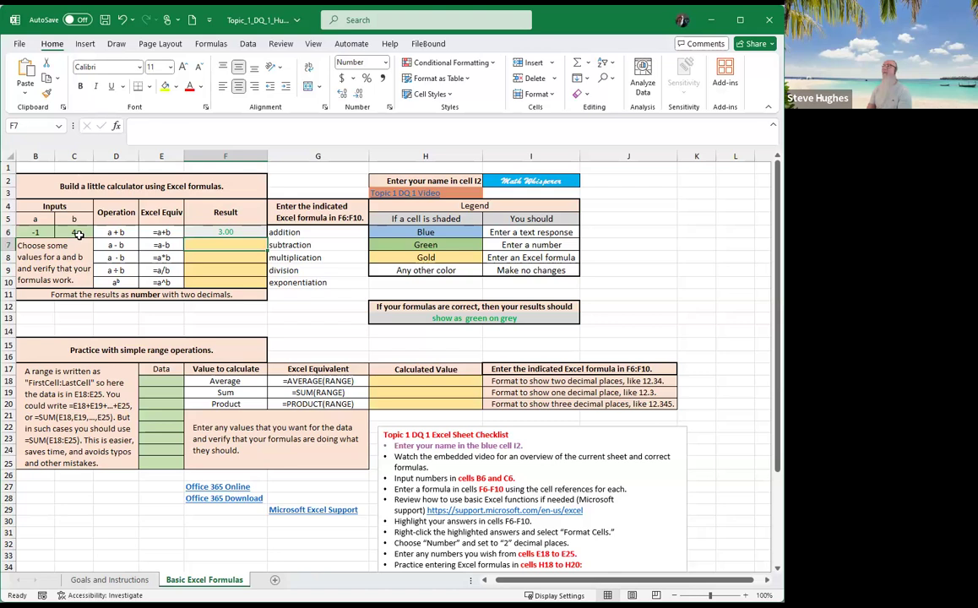
# - Enter the exponentiation formula =B6^C6 in result cell F10
pyautogui.press('Down')
pyautogui.press('Down')
pyautogui.press('Down')
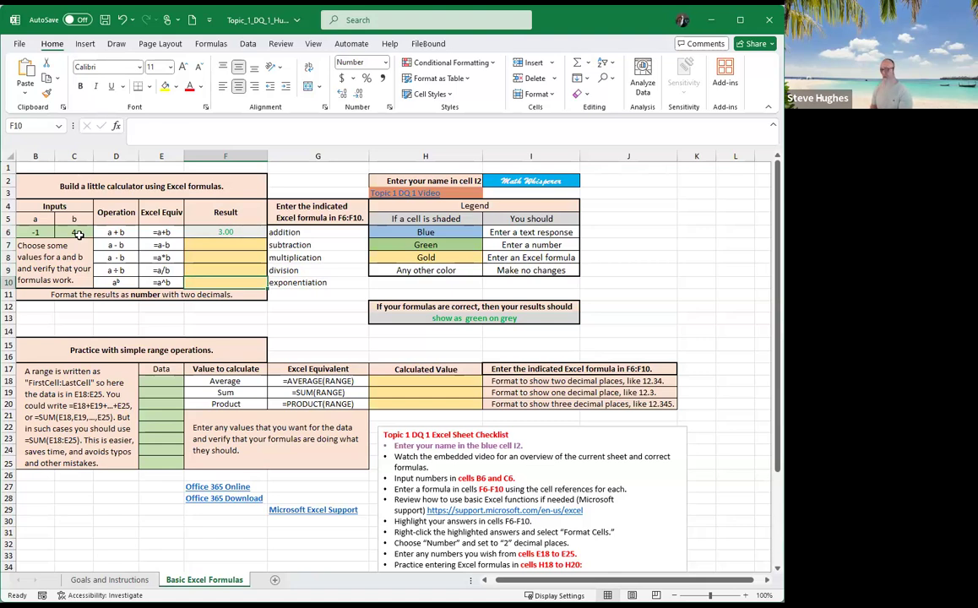
pyautogui.write('=')
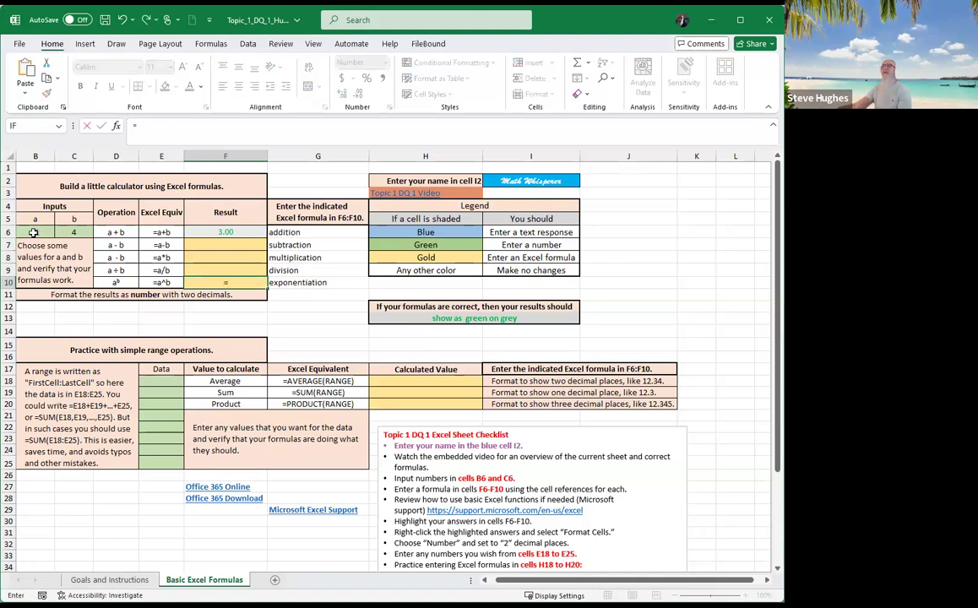
pyautogui.click(30, 233)
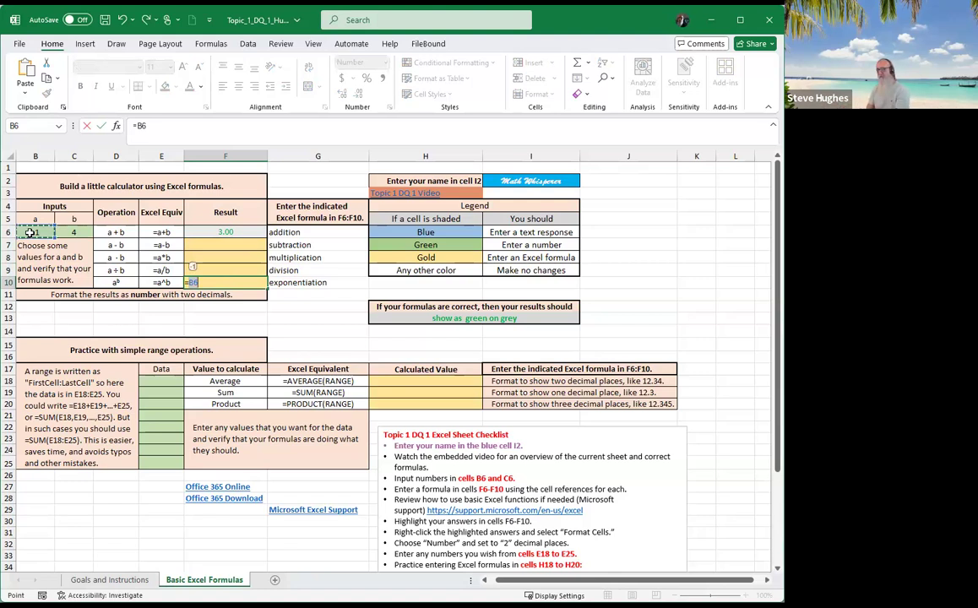
pyautogui.write('^')
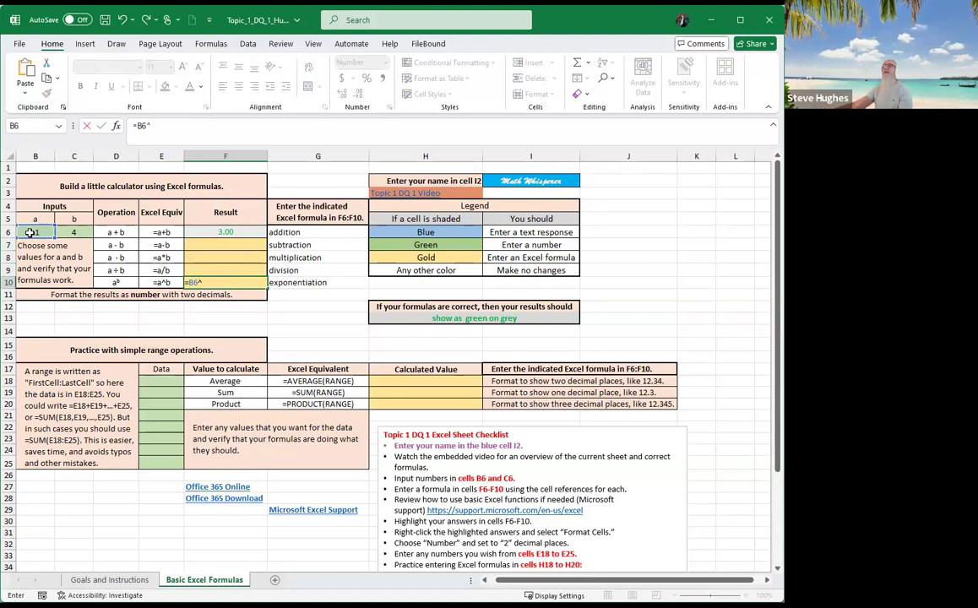
pyautogui.click(77, 231)
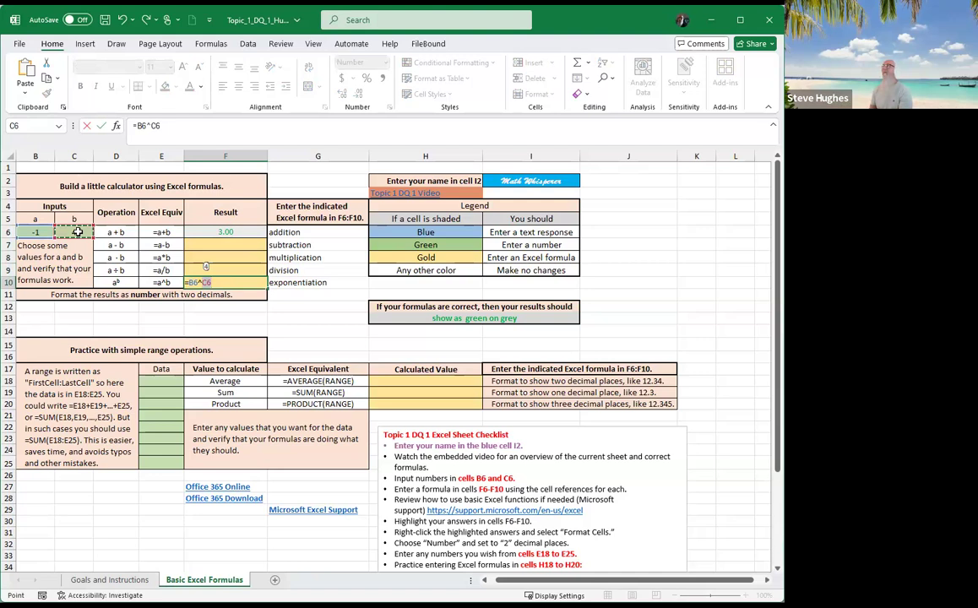
pyautogui.press('Return')
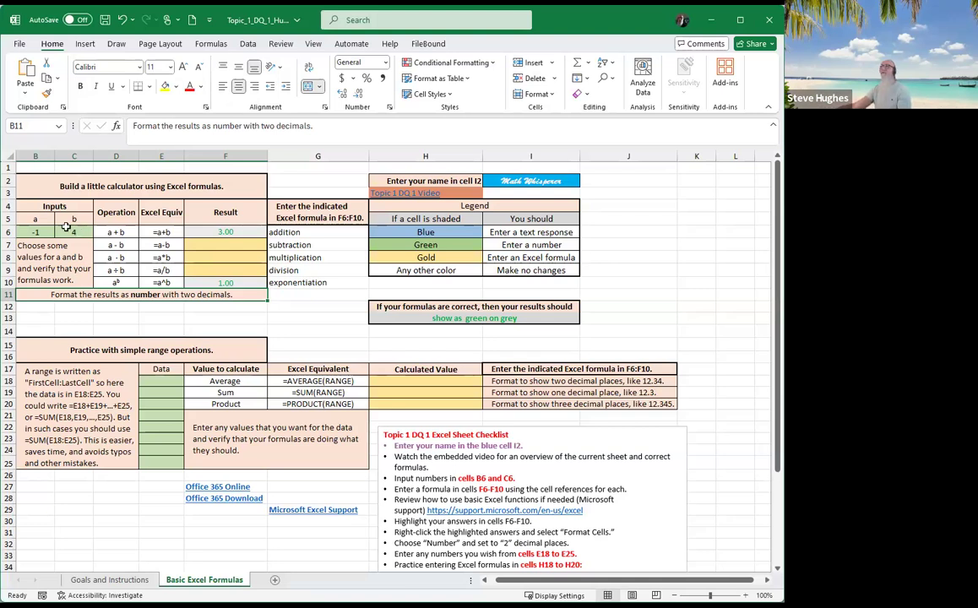
# - Format the result cells F6:F10 as Number with 2 decimal places
pyautogui.click(216, 249)
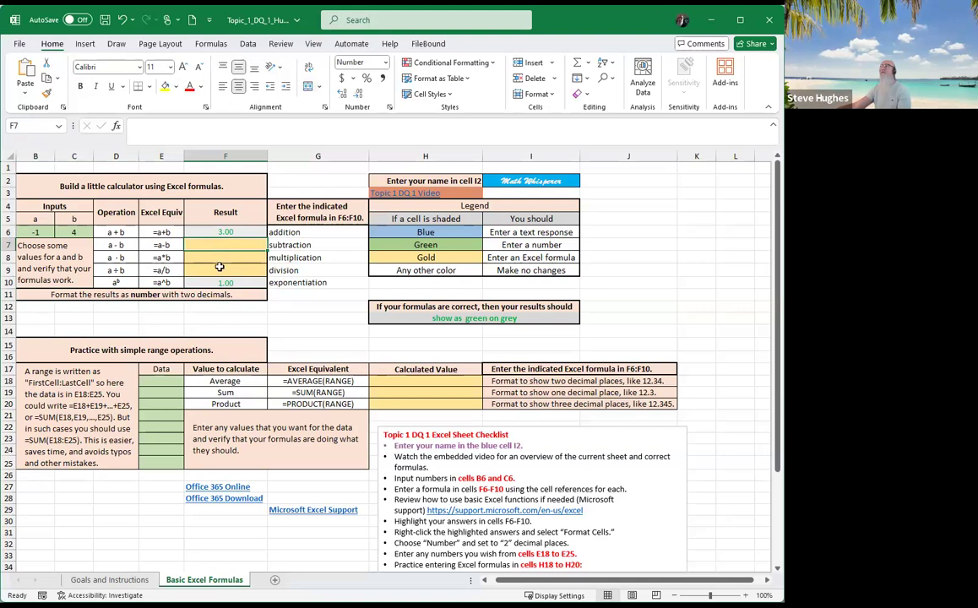
pyautogui.click(228, 230)
pyautogui.moveTo(228, 230); pyautogui.dragTo(220, 284)
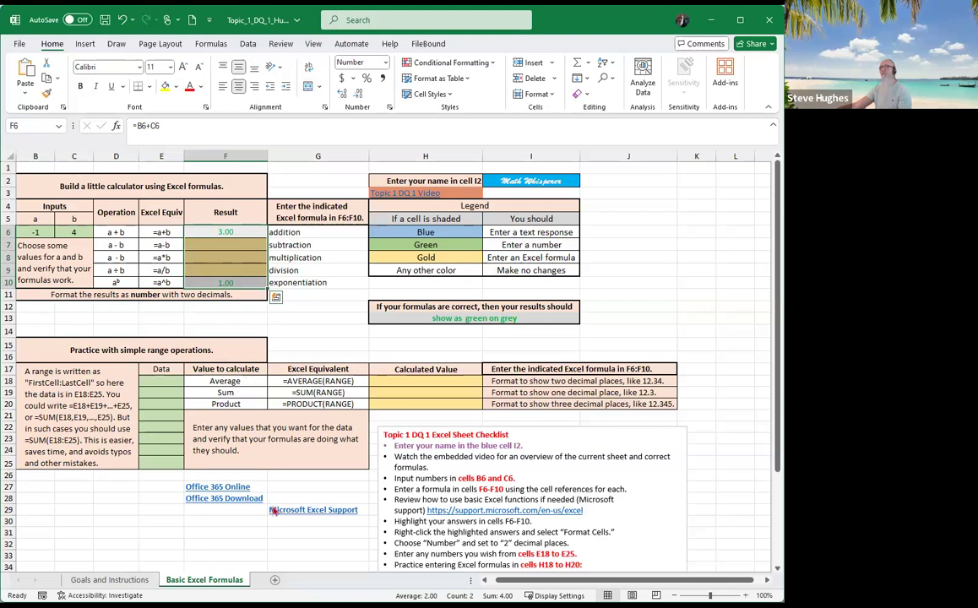
pyautogui.rightClick(224, 259)
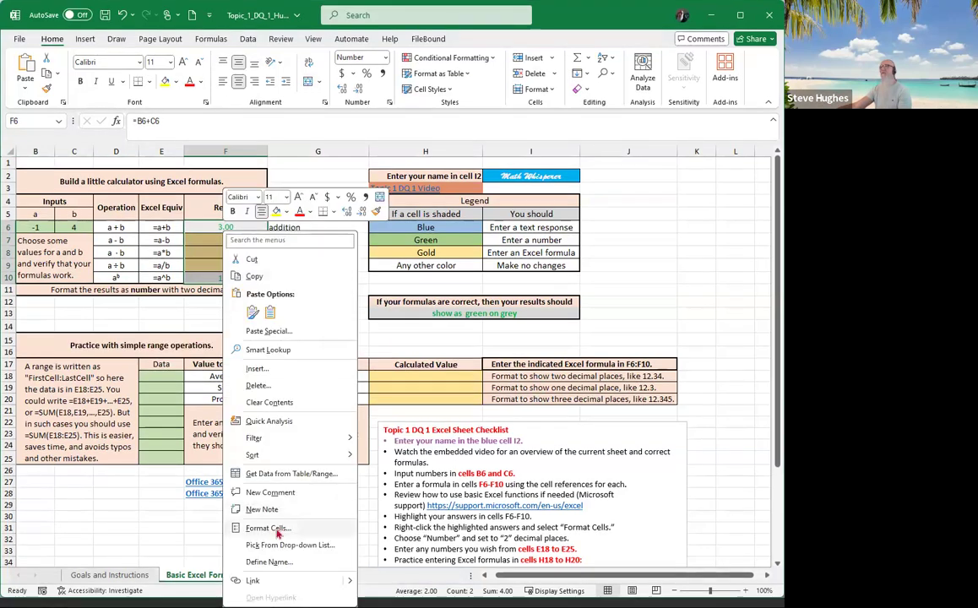
pyautogui.click(269, 528)
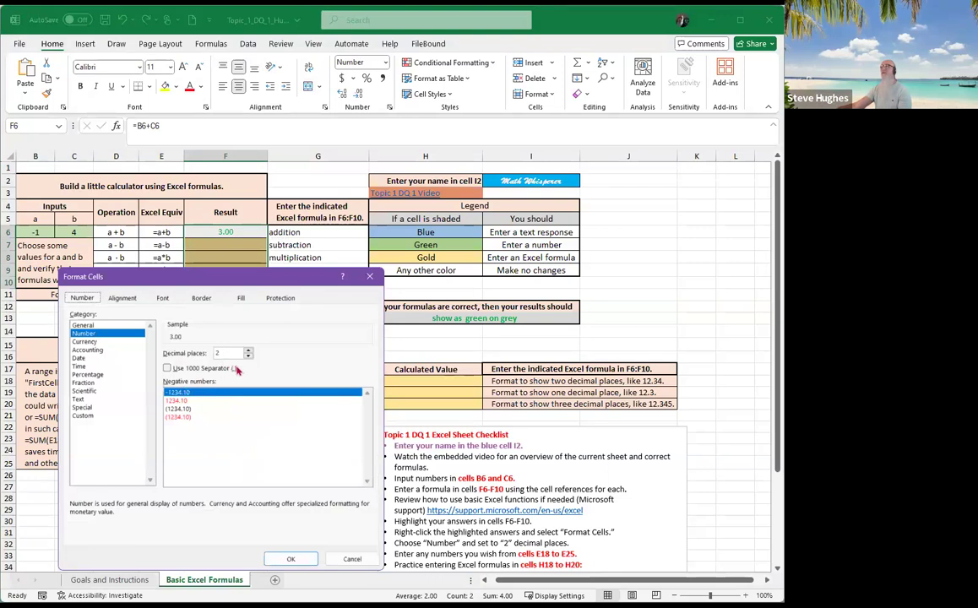
pyautogui.click(248, 357)
pyautogui.click(247, 357)
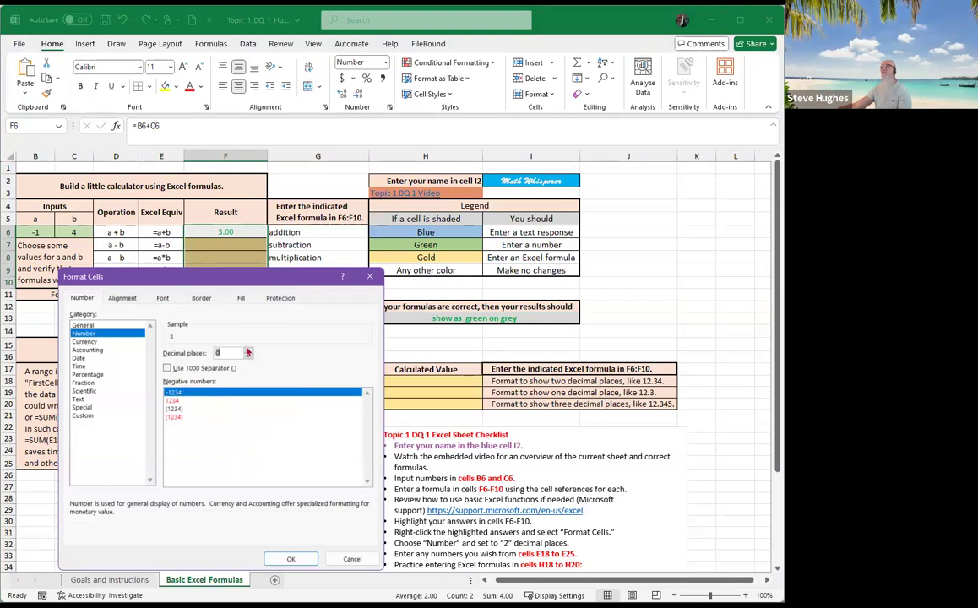
pyautogui.click(247, 351)
pyautogui.click(247, 351)
pyautogui.click(292, 559)
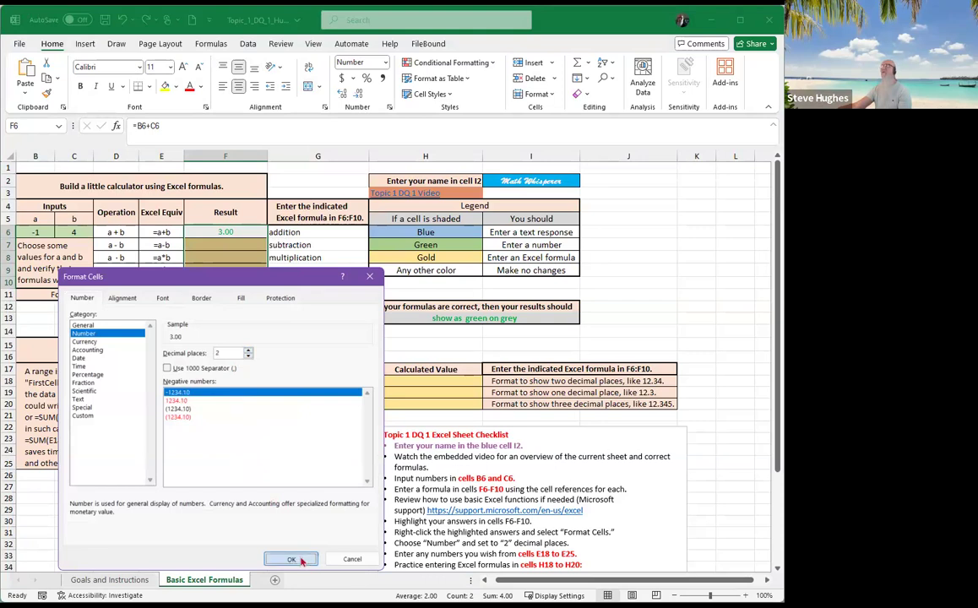
pyautogui.press('Return')
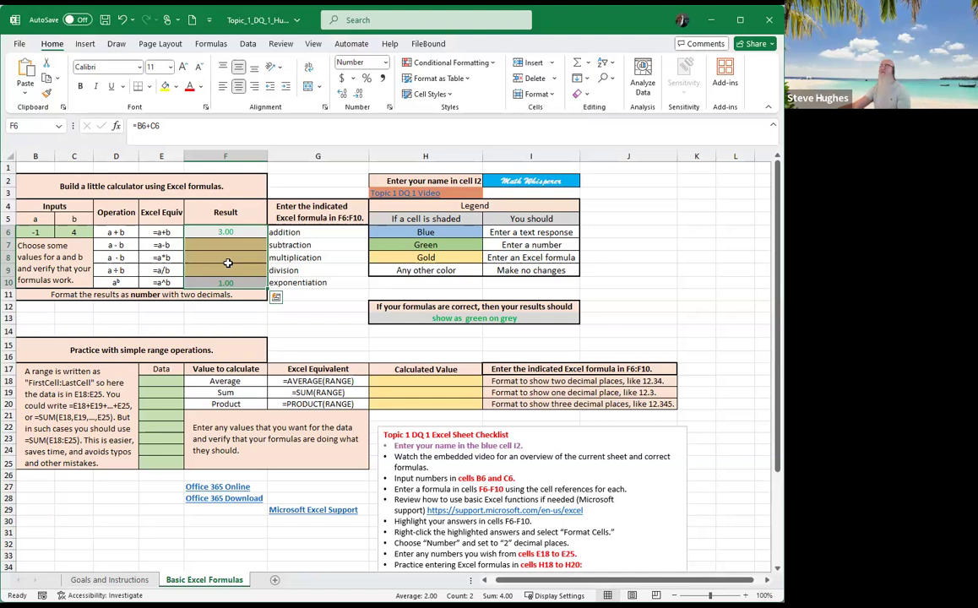
pyautogui.click(226, 260)
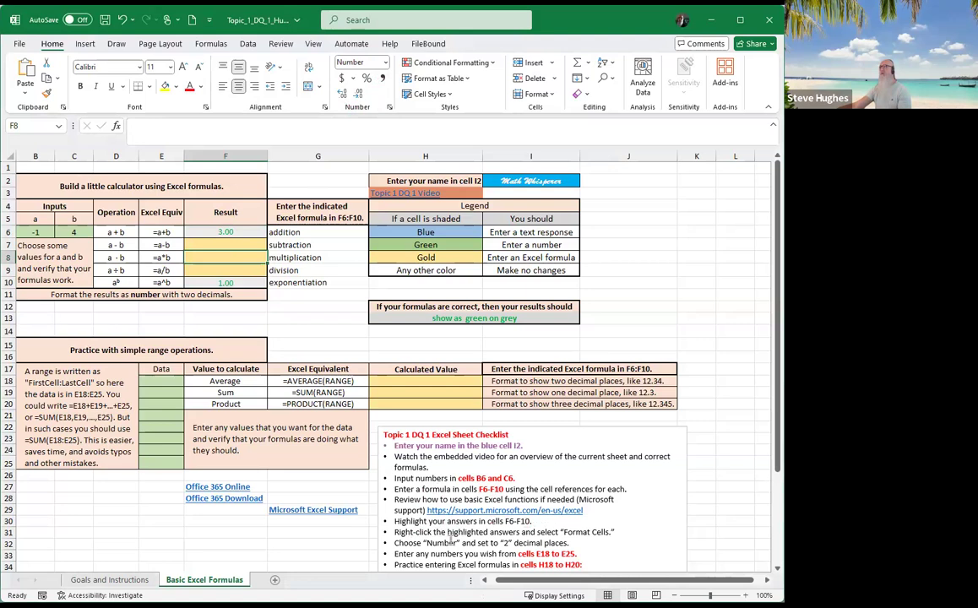
# - Enter -1 as the first value of the Data column in cell E18
pyautogui.scroll(-1, 462, 519)
pyautogui.scroll(-1, 462, 519)
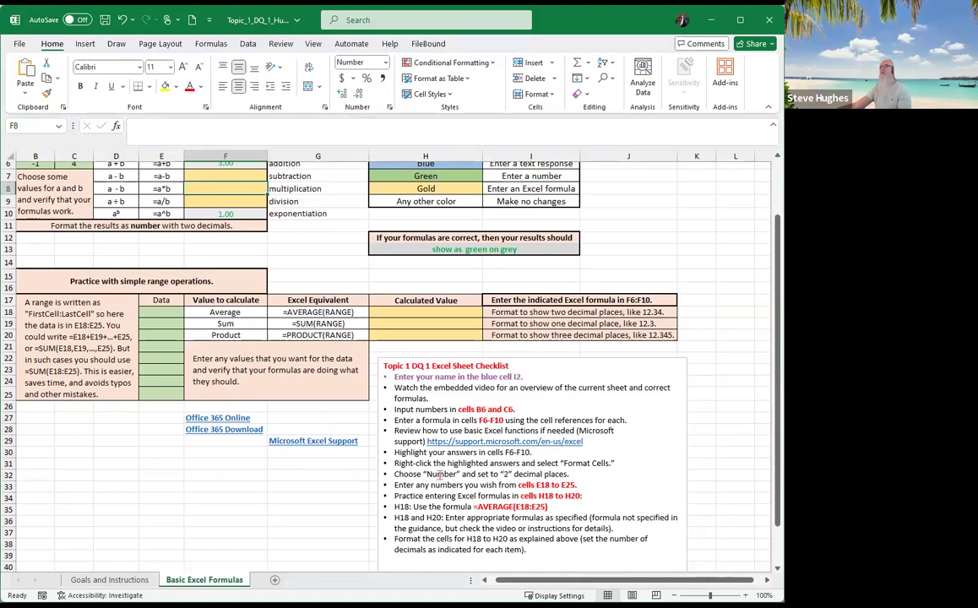
pyautogui.click(160, 311)
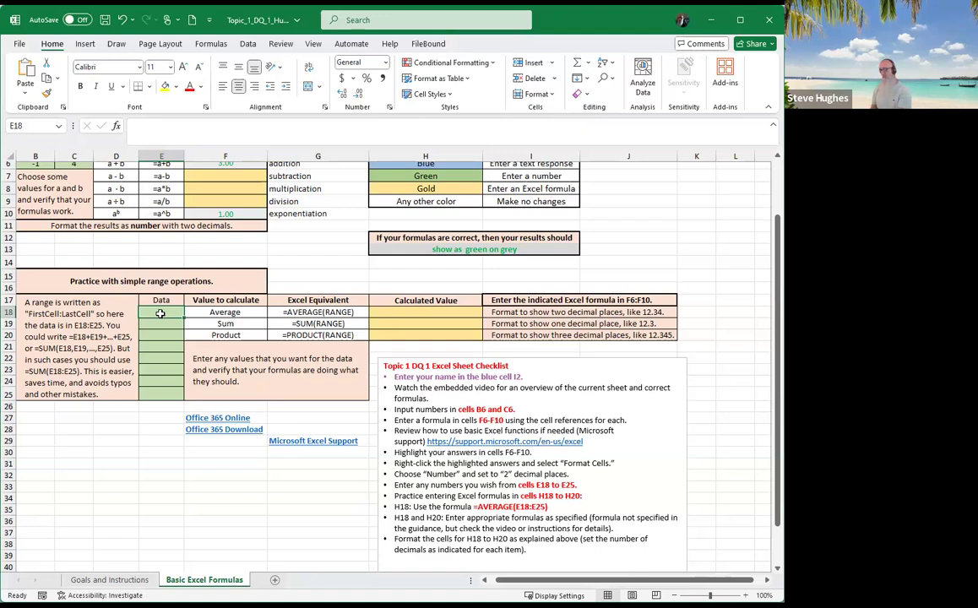
pyautogui.write('-1')
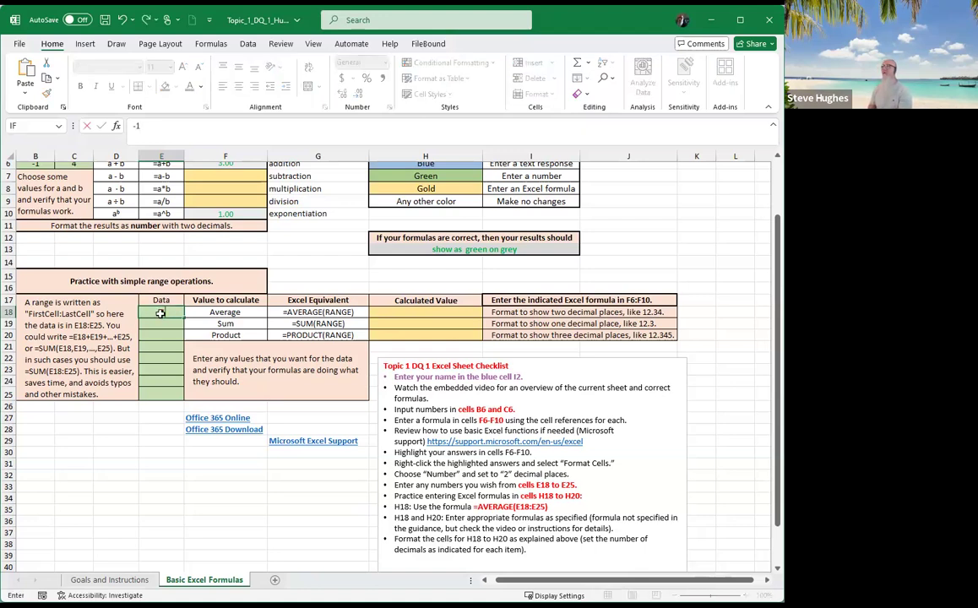
pyautogui.press('Return')
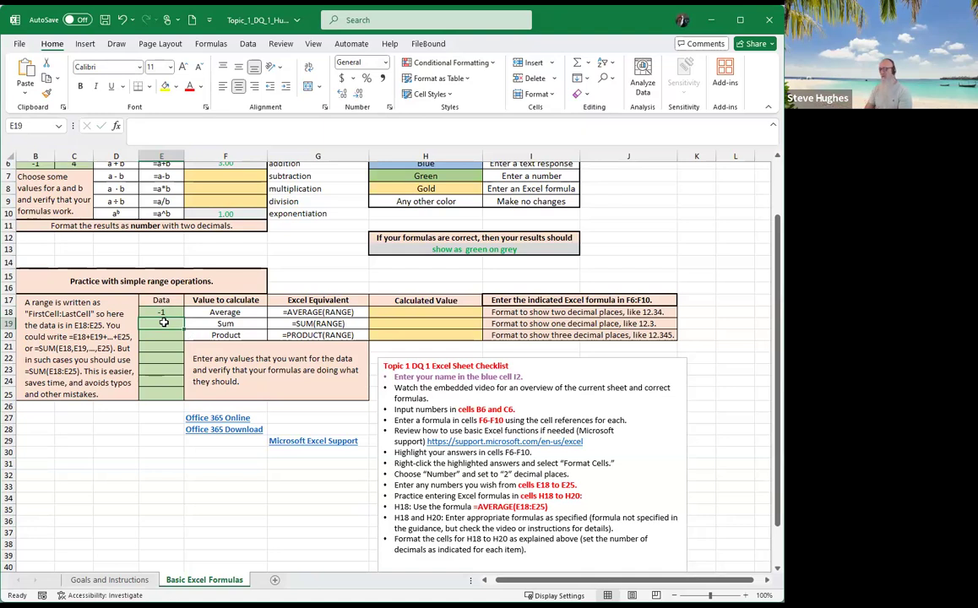
# - Enter the formula =E18+2 in cell E19 to build the second data value from the one above
pyautogui.write('=')
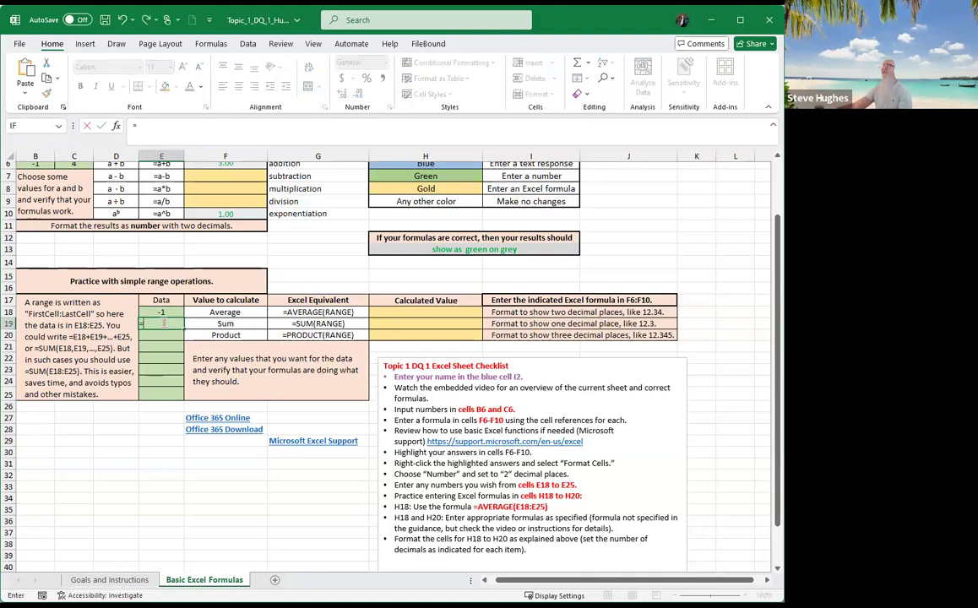
pyautogui.click(162, 311)
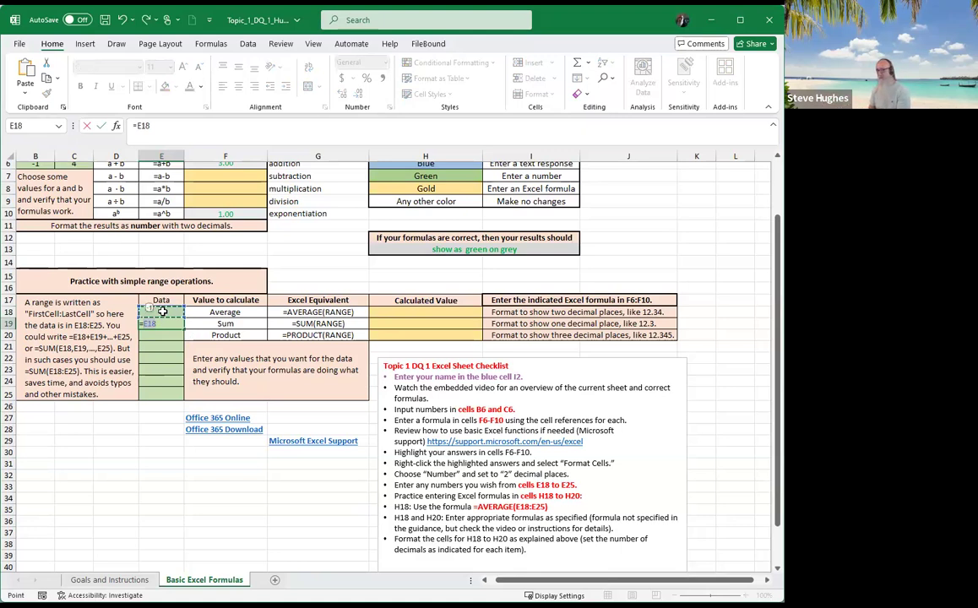
pyautogui.write('+')
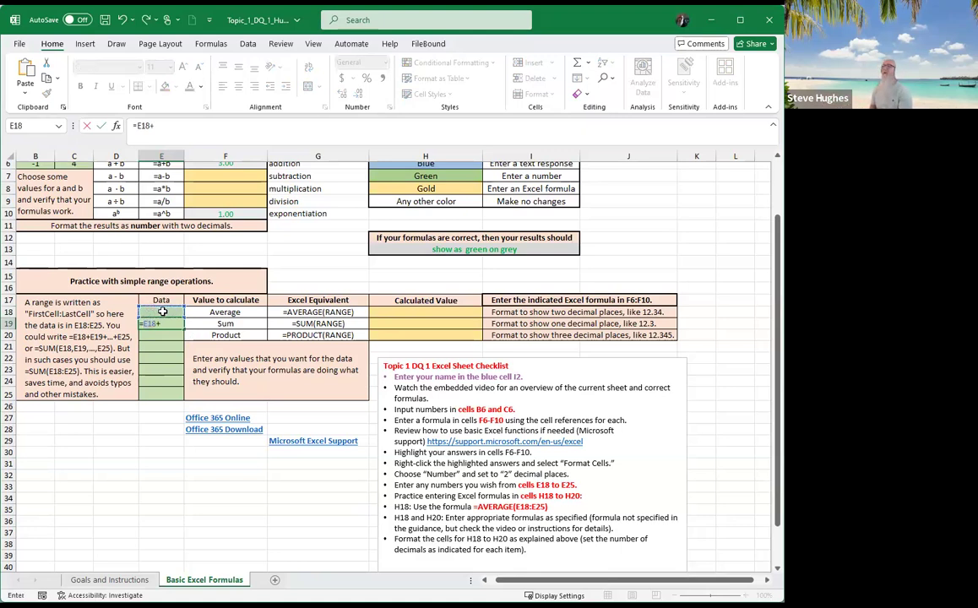
pyautogui.write('2')
pyautogui.press('Return')
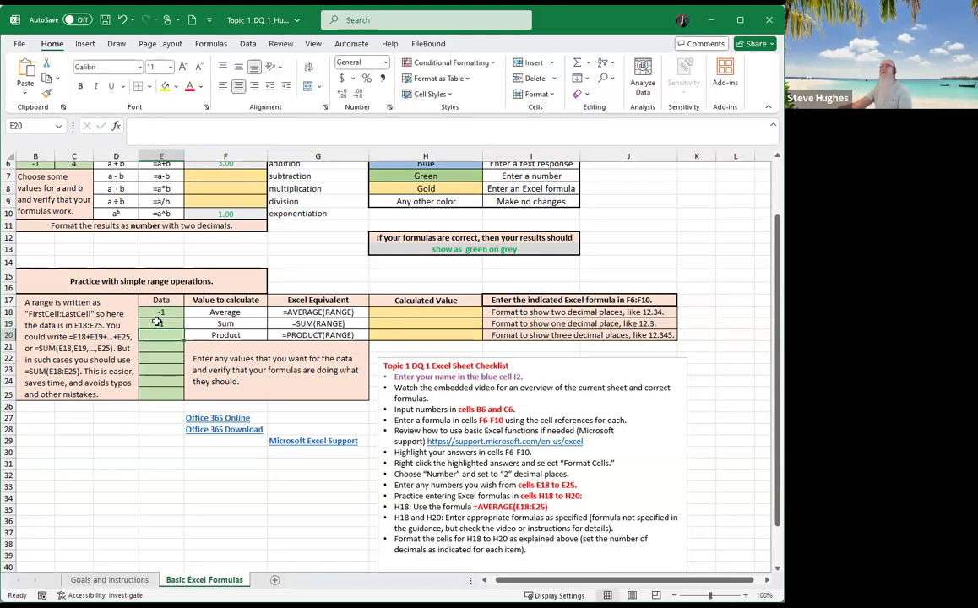
# - Fill the E19 formula down through cell E25 and check the copied formulas in the Data column
pyautogui.click(157, 323)
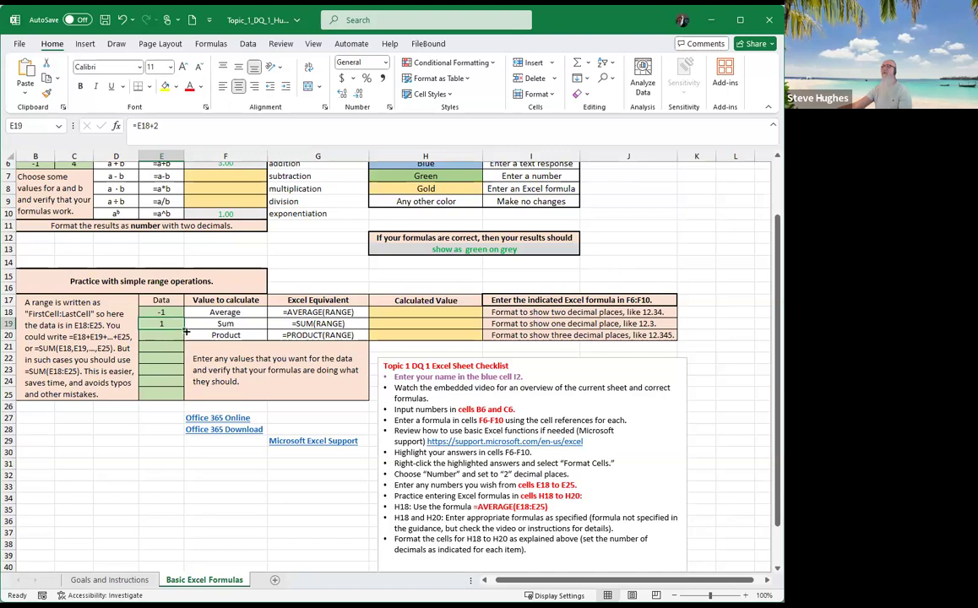
pyautogui.moveTo(186, 332); pyautogui.dragTo(184, 394)
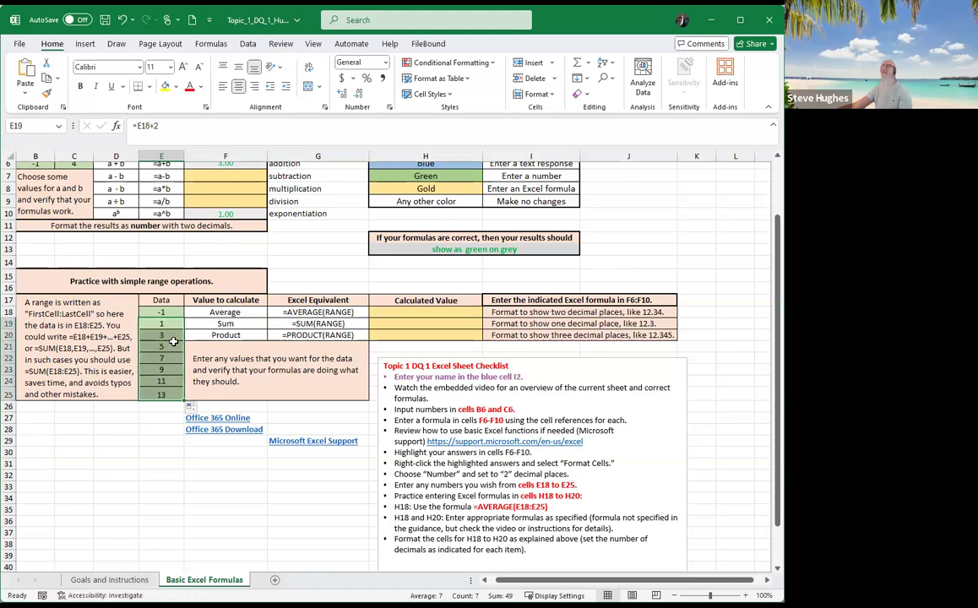
pyautogui.click(168, 342)
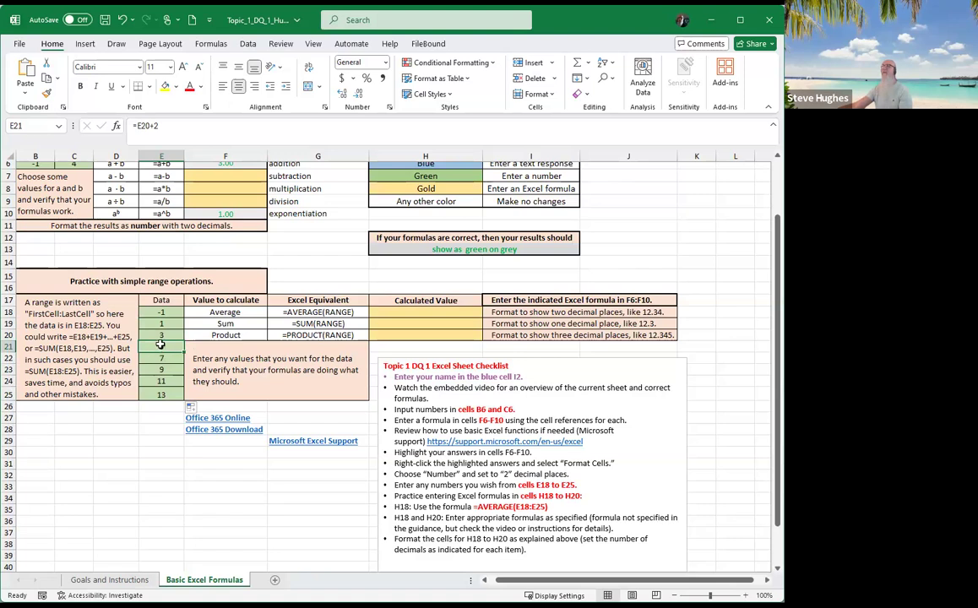
pyautogui.click(158, 323)
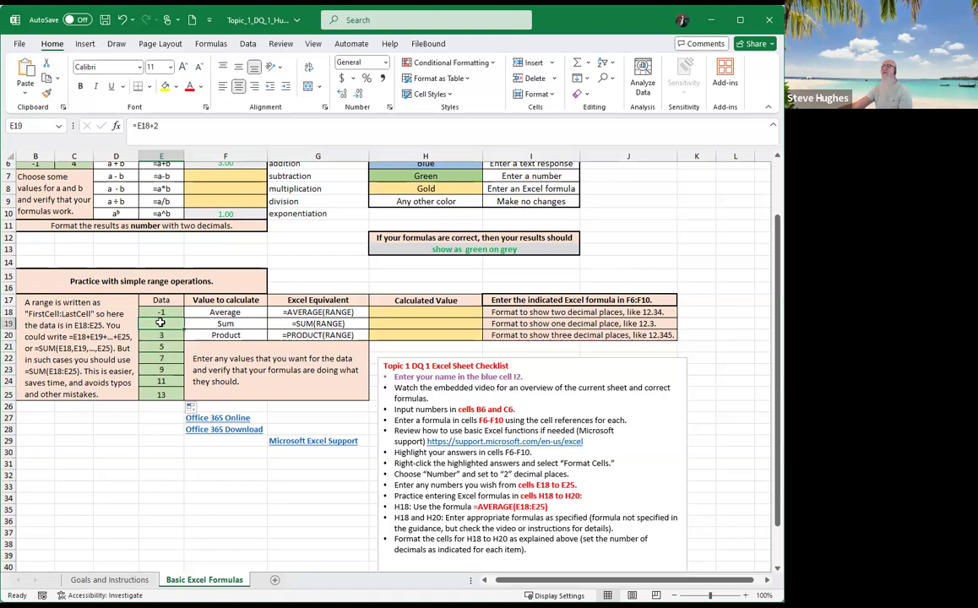
# - Change the first Data value in cell E18 to -2
pyautogui.click(159, 311)
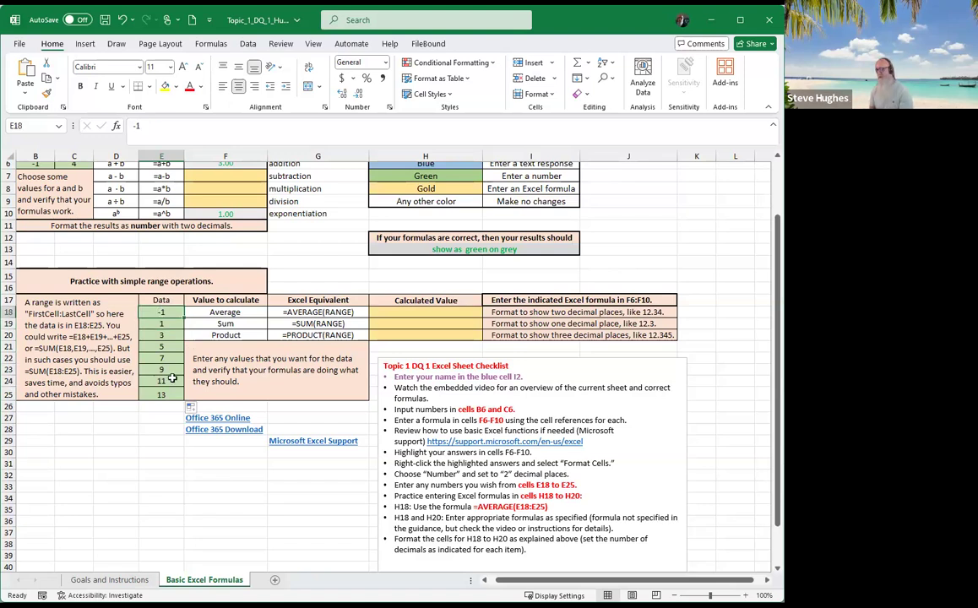
pyautogui.write('-2')
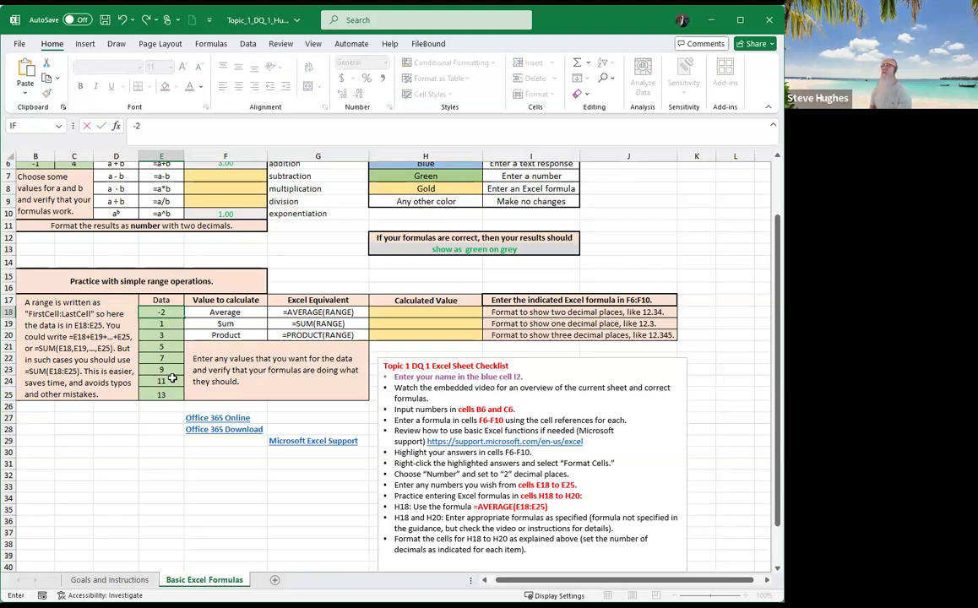
pyautogui.press('Return')
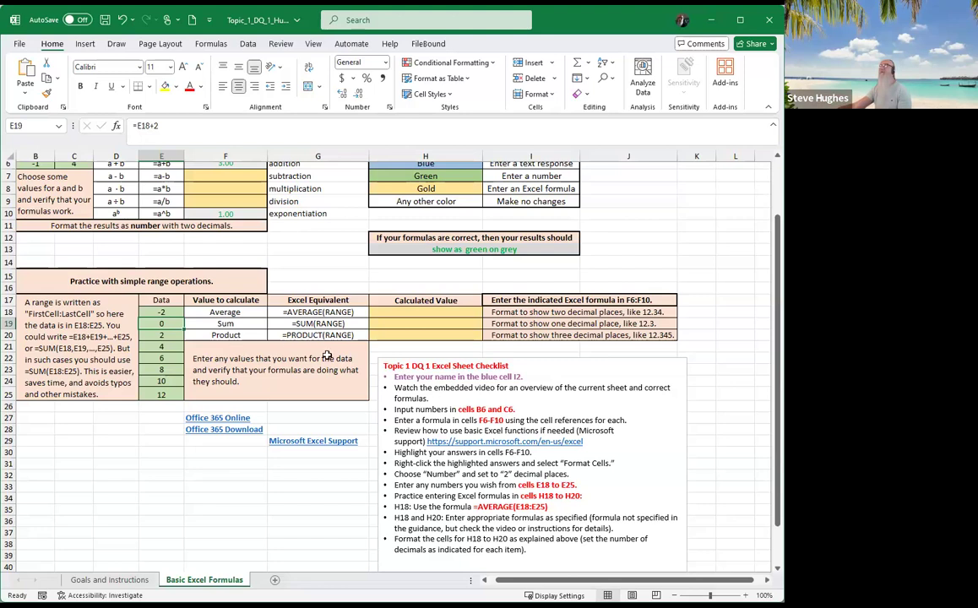
# - Set calculator input a in cell B6 to 2
pyautogui.scroll(1, 315, 321)
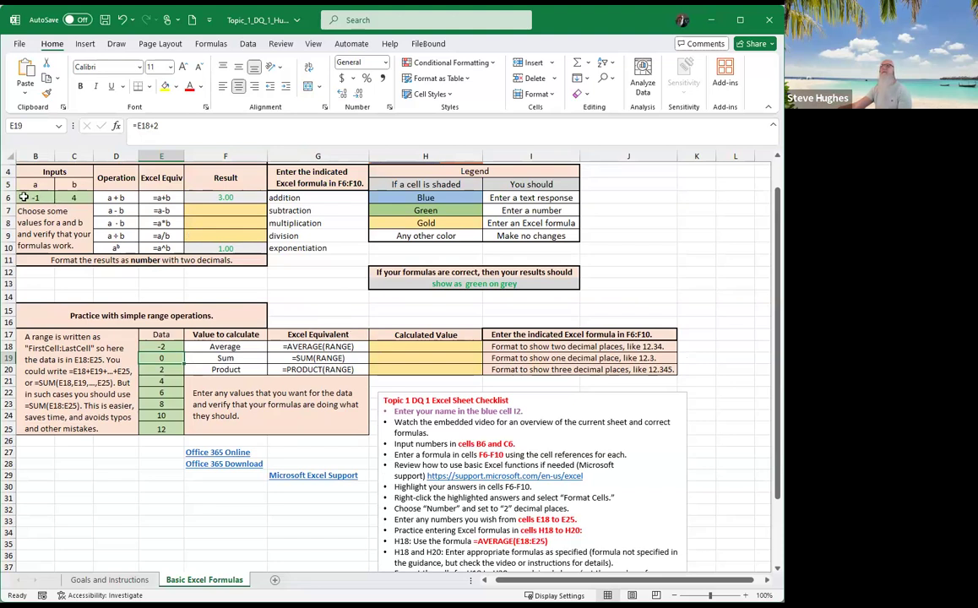
pyautogui.click(35, 200)
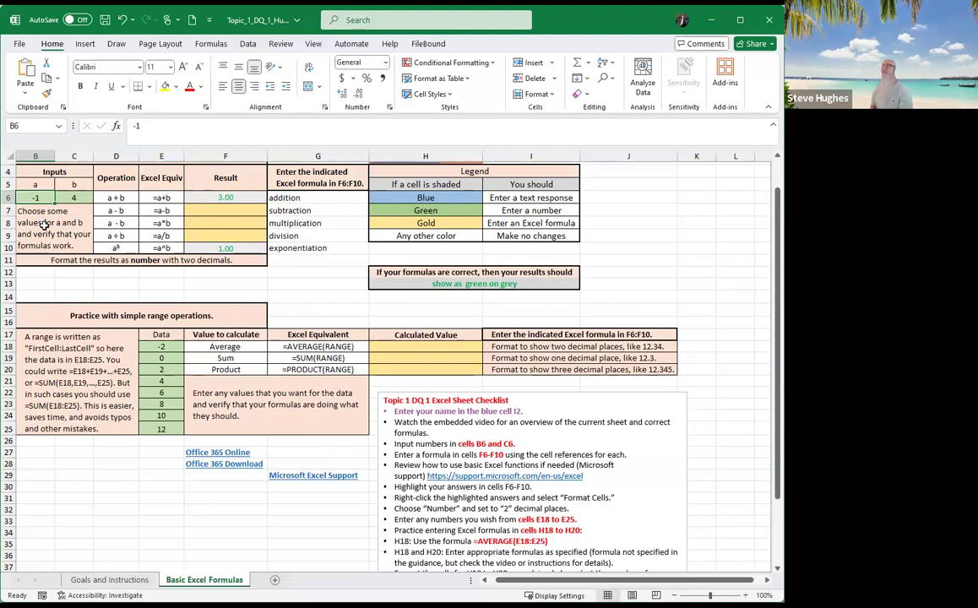
pyautogui.write('2')
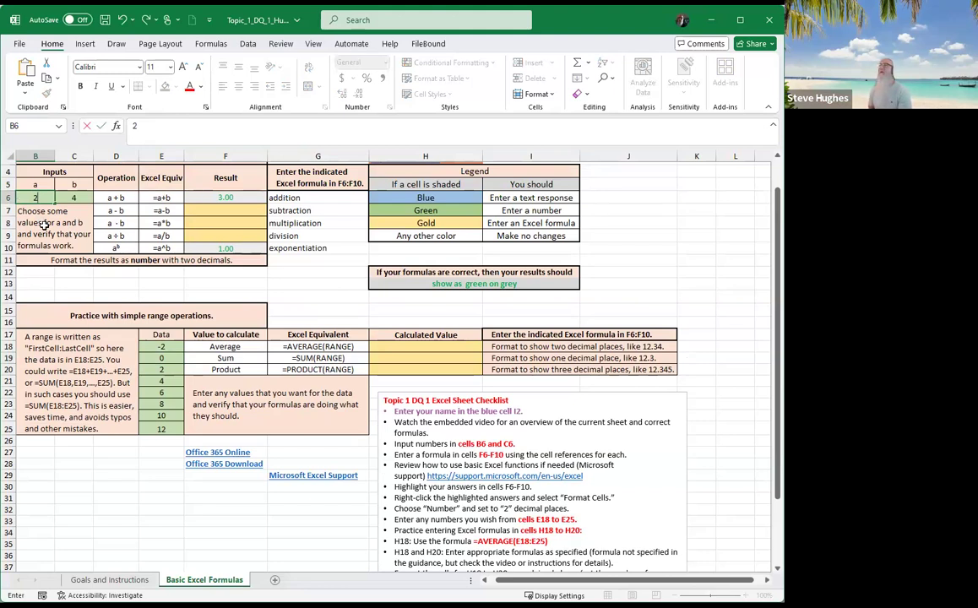
pyautogui.press('Return')
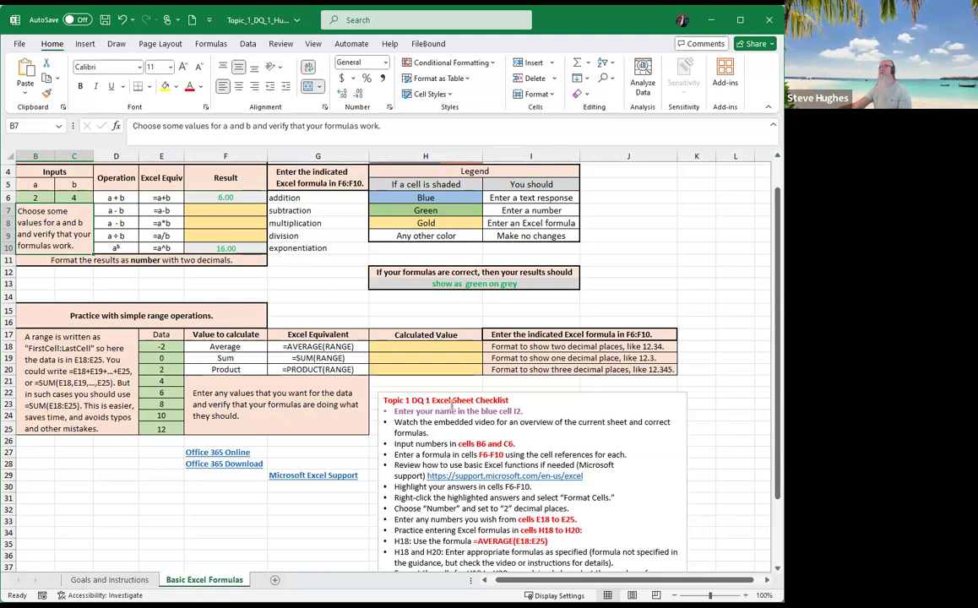
# - Begin the formula =average( in the Average row's calculated value cell H18
pyautogui.click(422, 346)
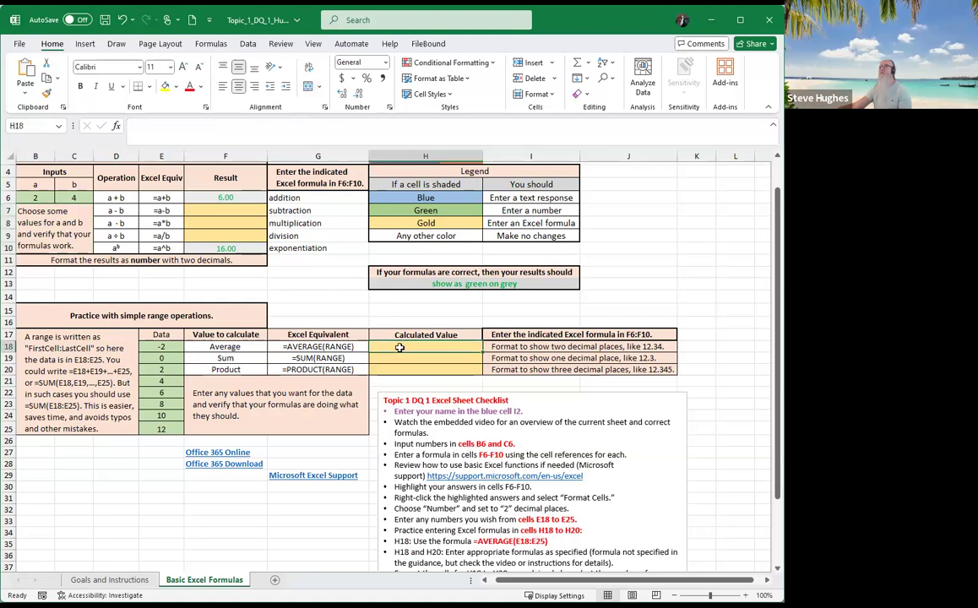
pyautogui.click(187, 125)
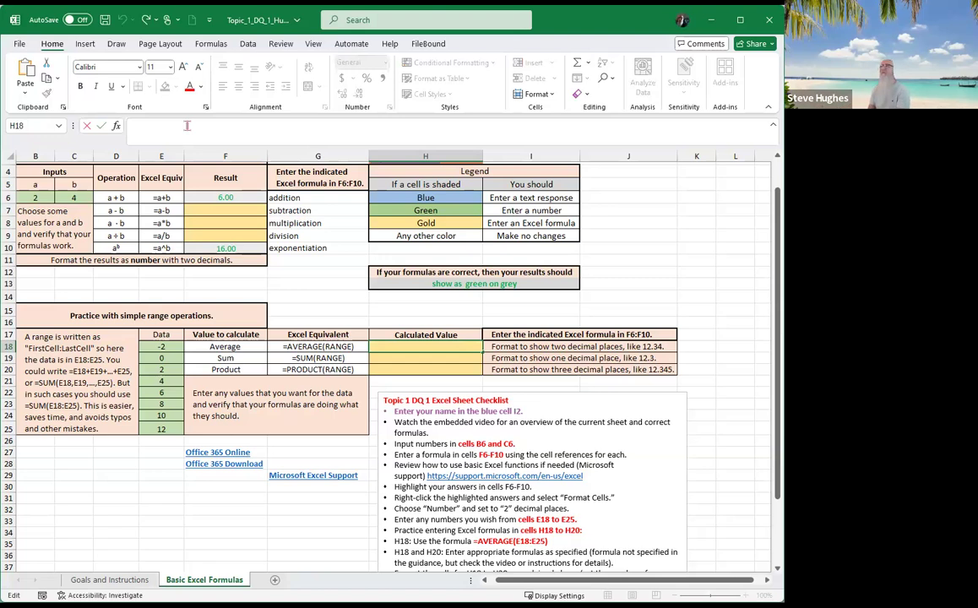
pyautogui.write('=')
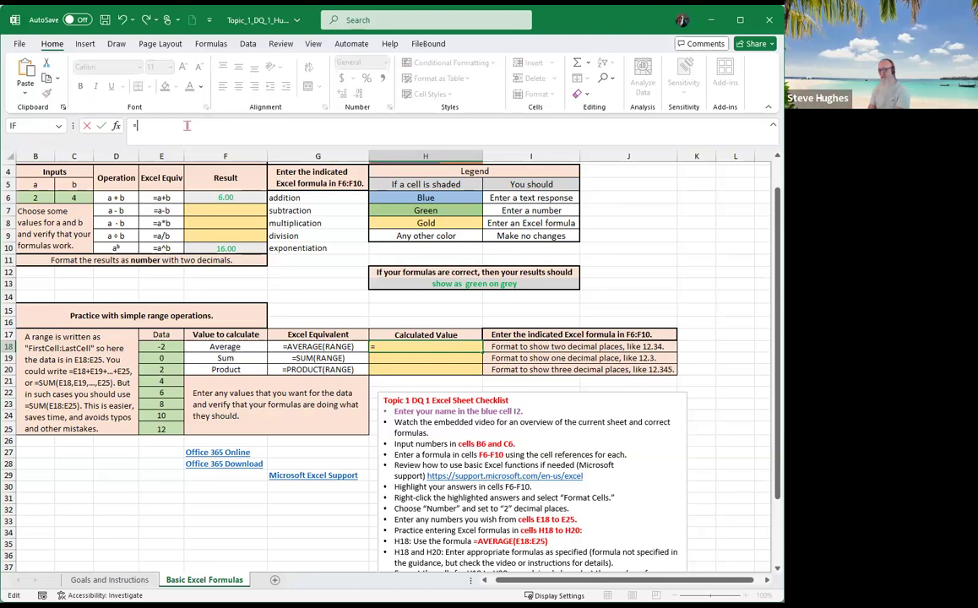
pyautogui.write('average')
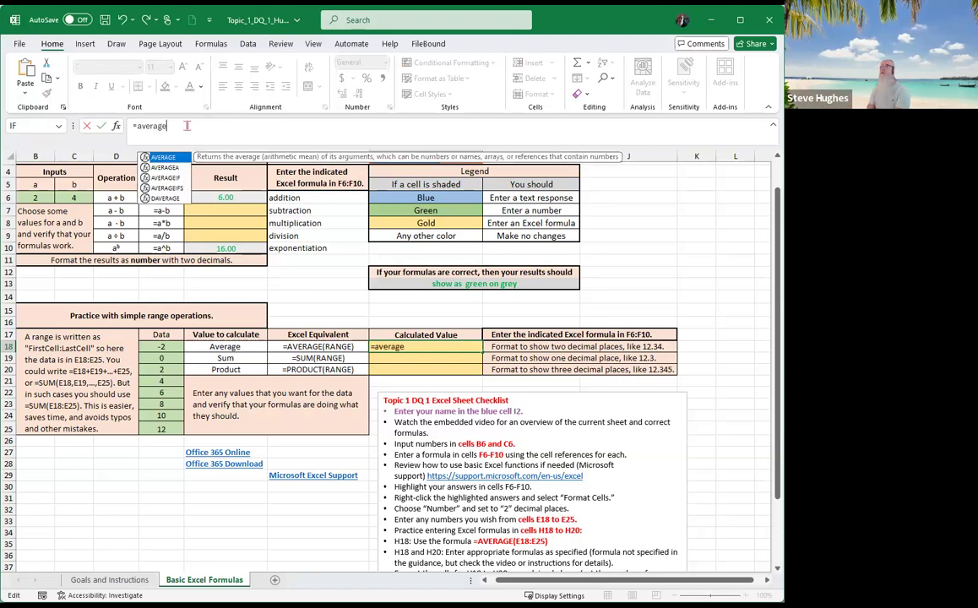
pyautogui.write('(')
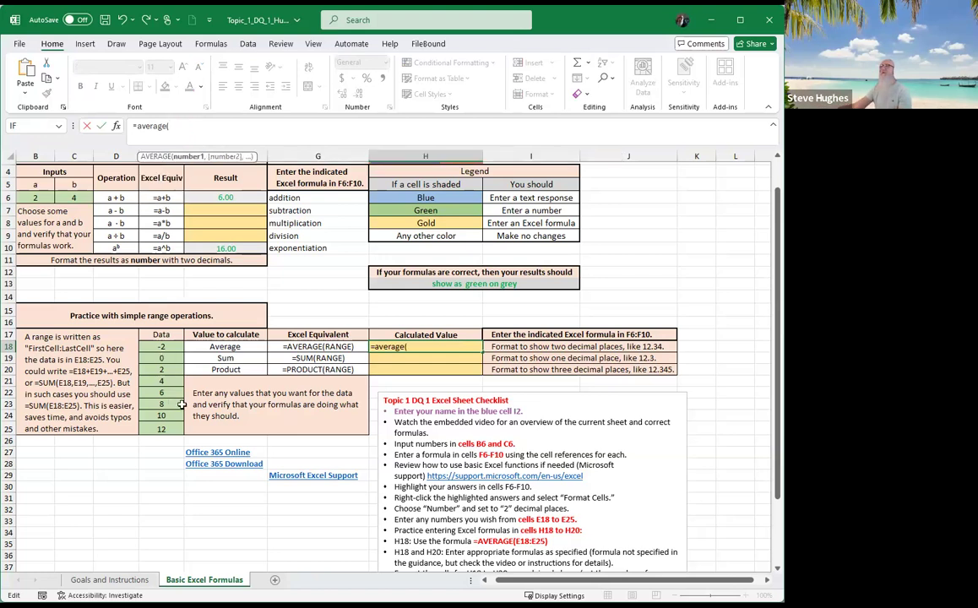
pyautogui.click(162, 345)
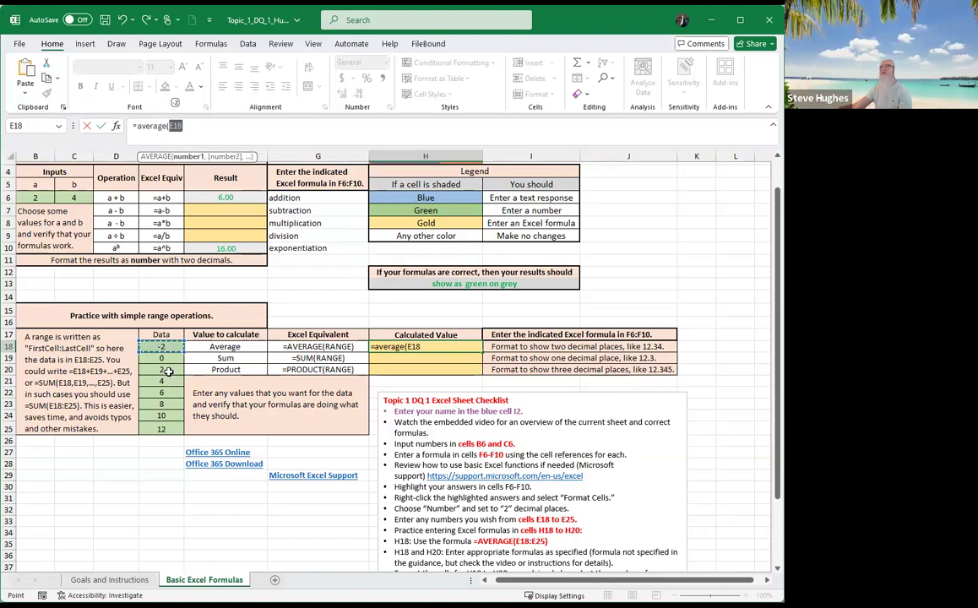
pyautogui.click(204, 128)
pyautogui.write(':')
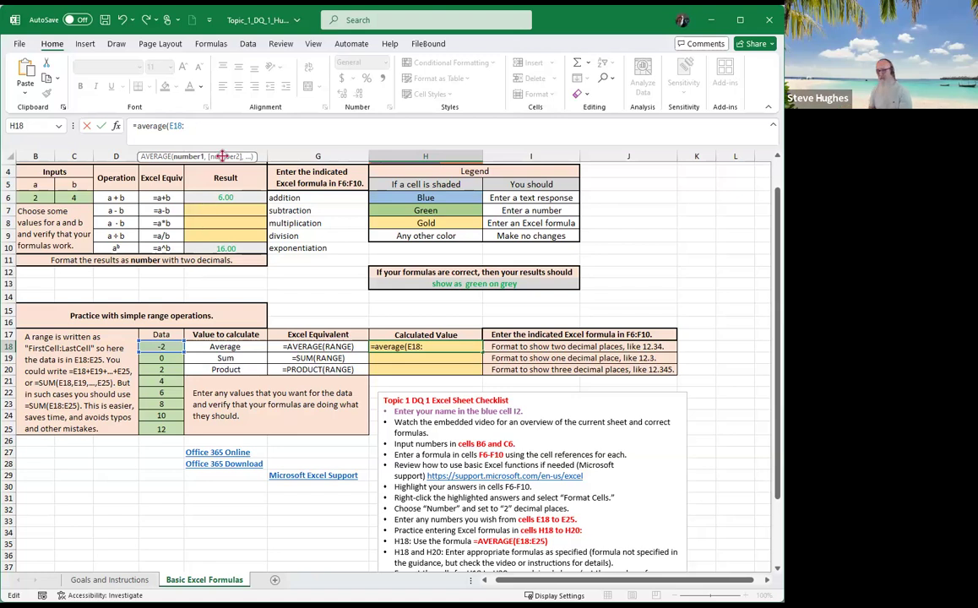
pyautogui.write('E')
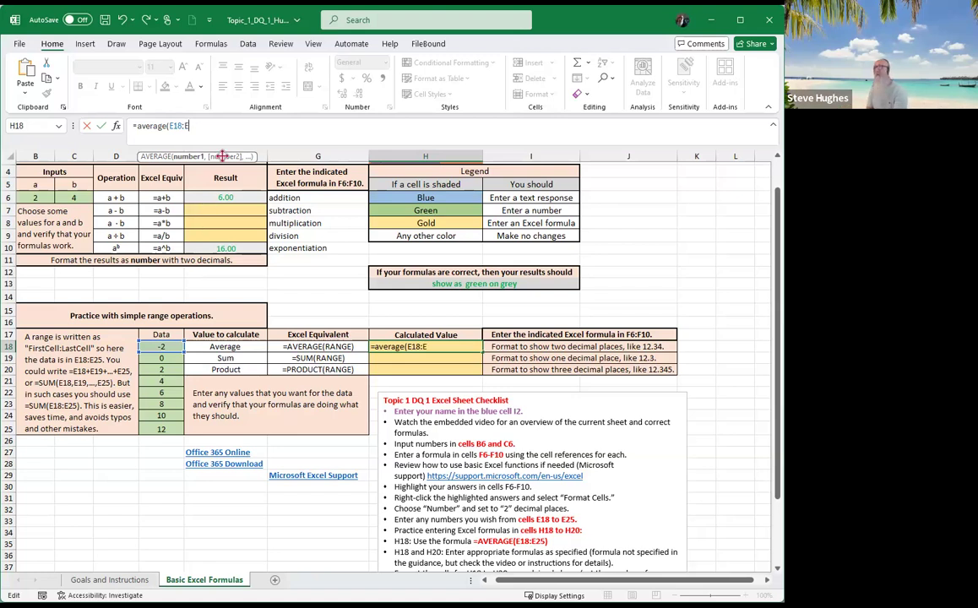
pyautogui.write('25')
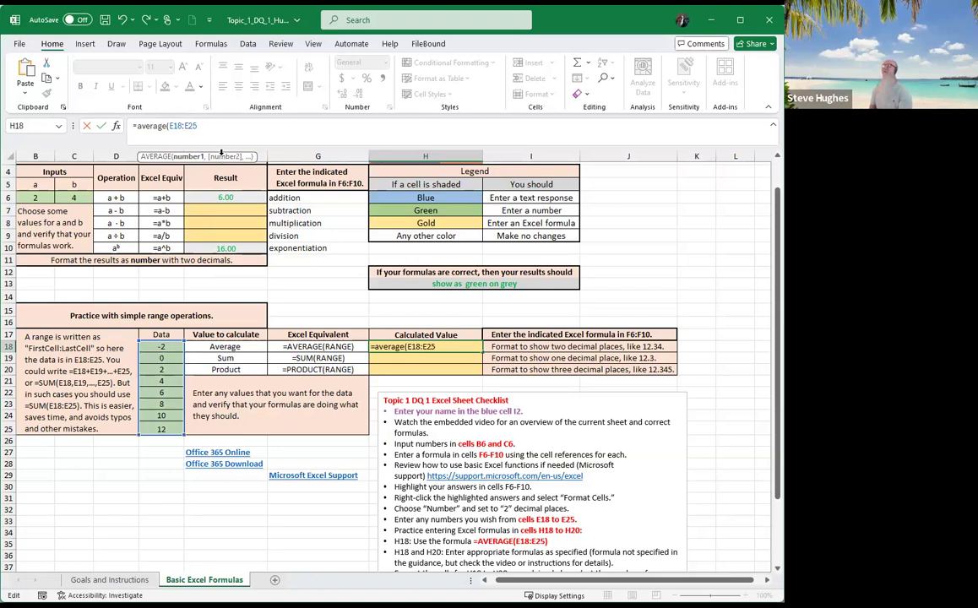
pyautogui.write(')')
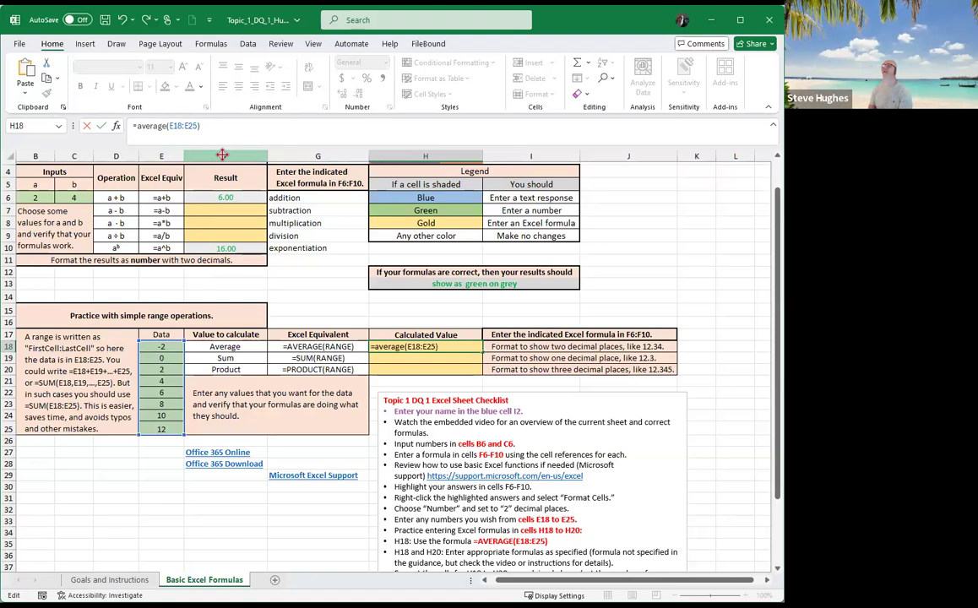
pyautogui.press('BackSpace')
pyautogui.press('BackSpace')
pyautogui.press('BackSpace')
pyautogui.press('BackSpace')
pyautogui.press('BackSpace')
pyautogui.press('BackSpace')
pyautogui.press('BackSpace')
pyautogui.press('BackSpace')
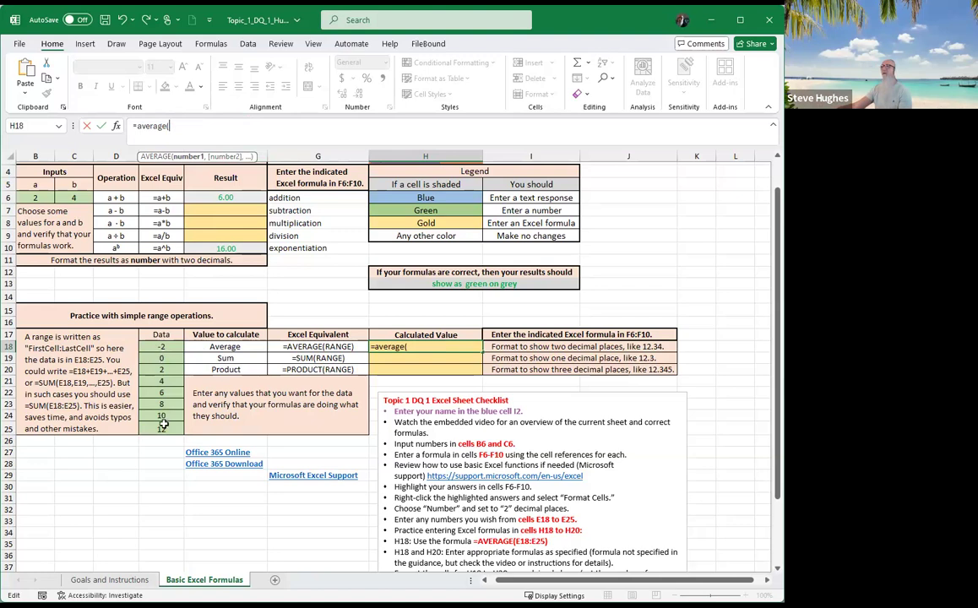
# - Complete the average formula in H18 with the data range E18:E25 and a closing parenthesis
pyautogui.moveTo(161, 346); pyautogui.dragTo(162, 424)
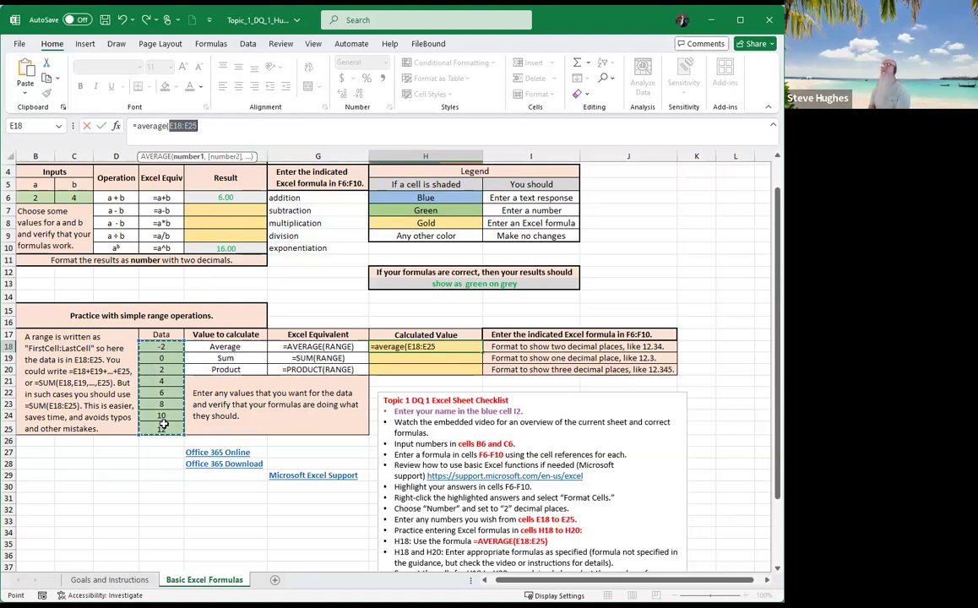
pyautogui.write(')')
pyautogui.press('Return')
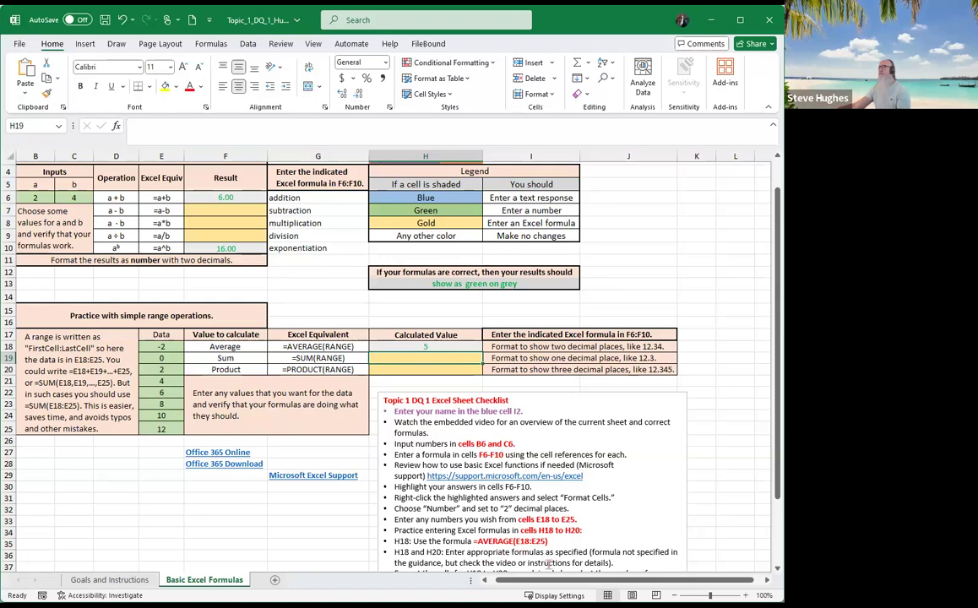
# - Check the decimal-place instructions in I18:I20 and format the average in H18 to show two decimal places
pyautogui.scroll(-1, 545, 556)
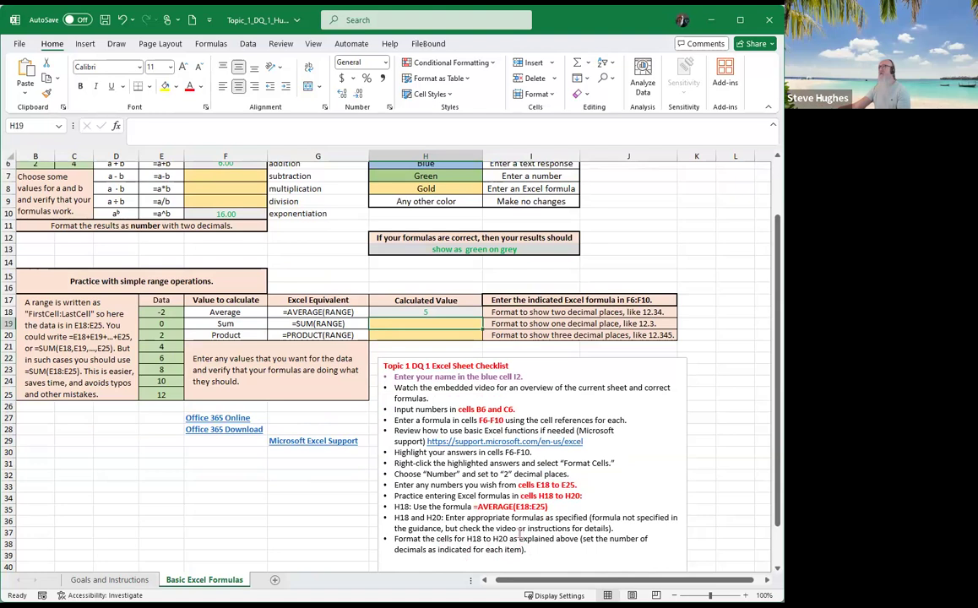
pyautogui.scroll(1, 506, 490)
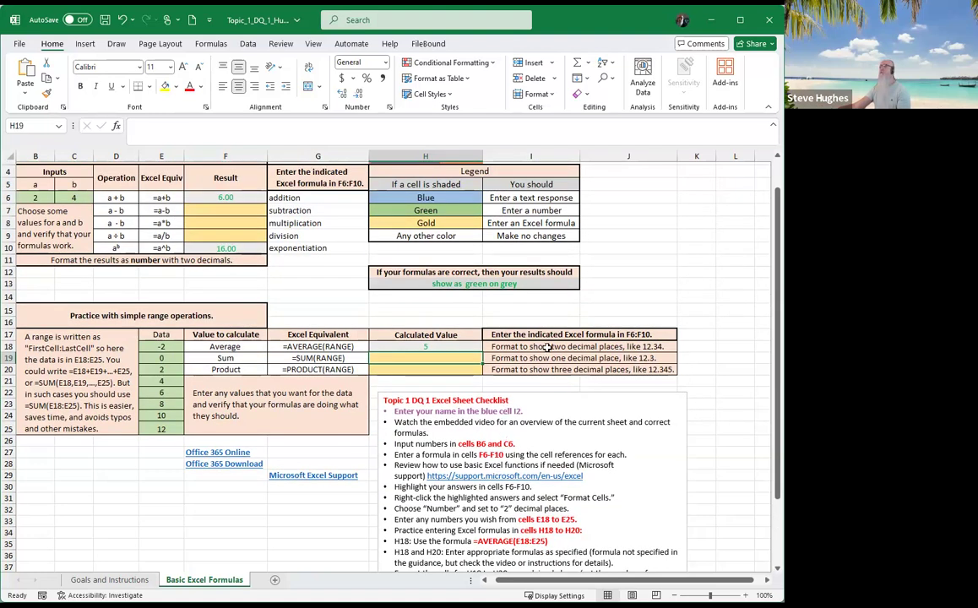
pyautogui.click(574, 347)
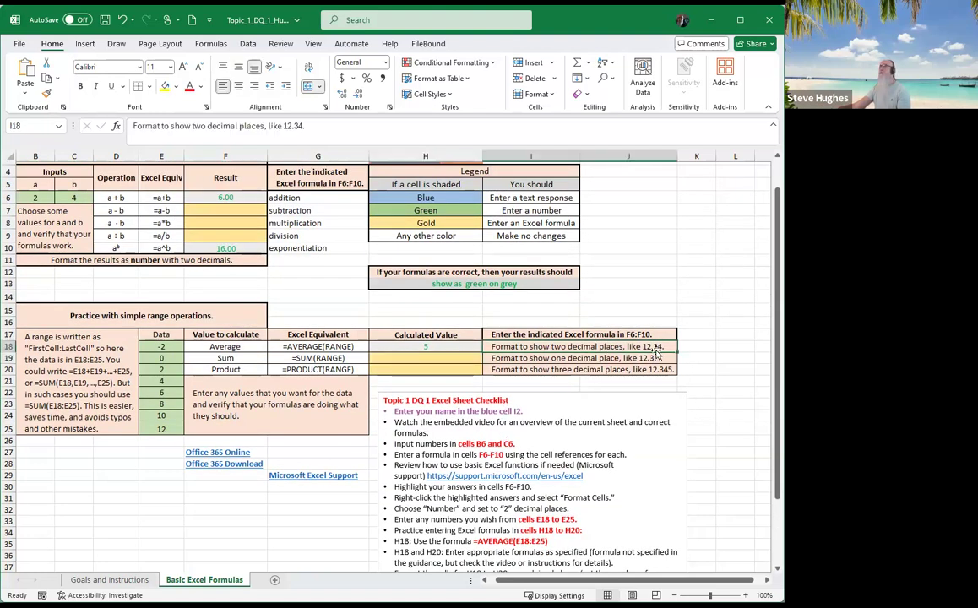
pyautogui.click(596, 358)
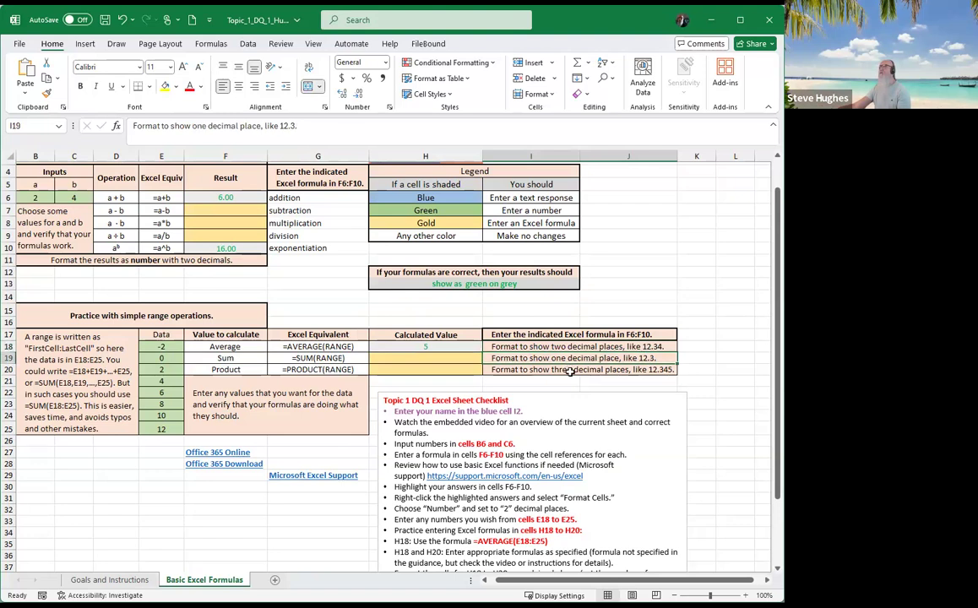
pyautogui.click(578, 369)
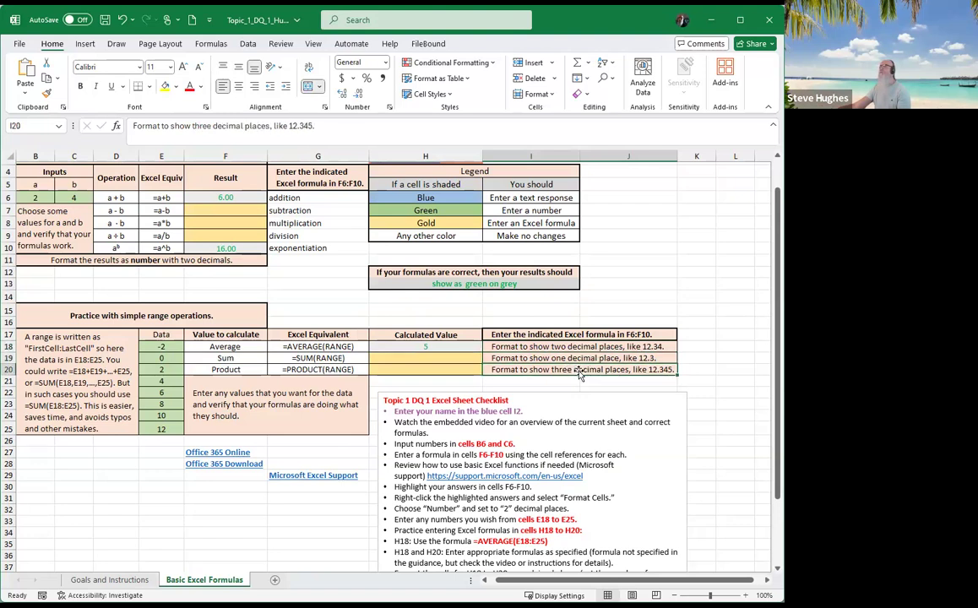
pyautogui.click(408, 346)
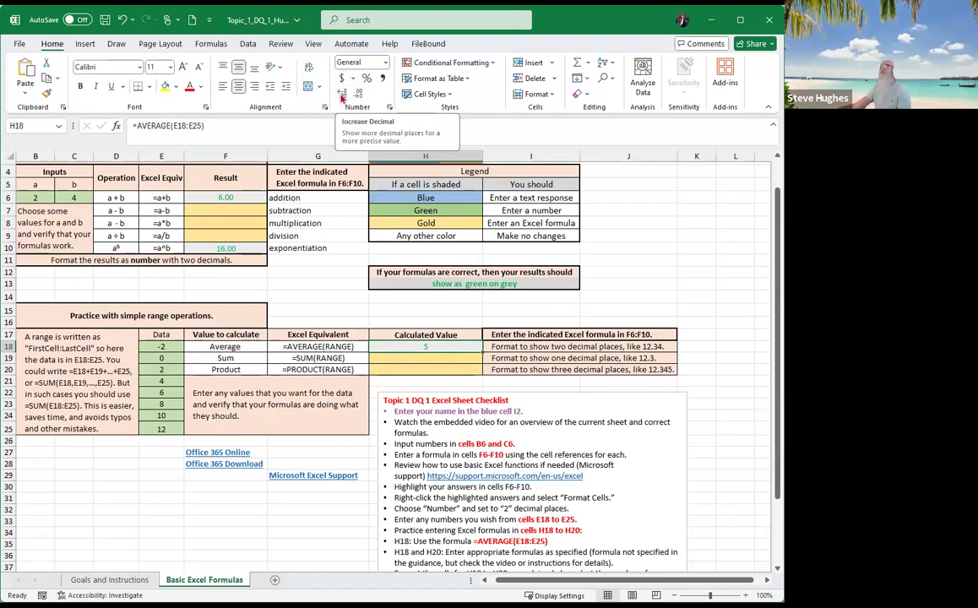
pyautogui.click(342, 93)
pyautogui.click(342, 93)
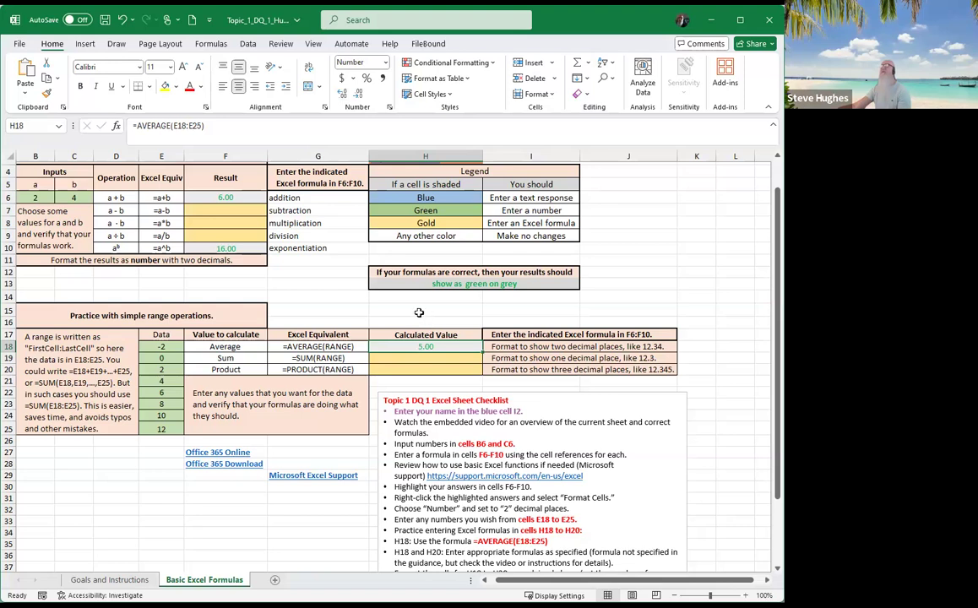
pyautogui.click(359, 94)
pyautogui.click(359, 94)
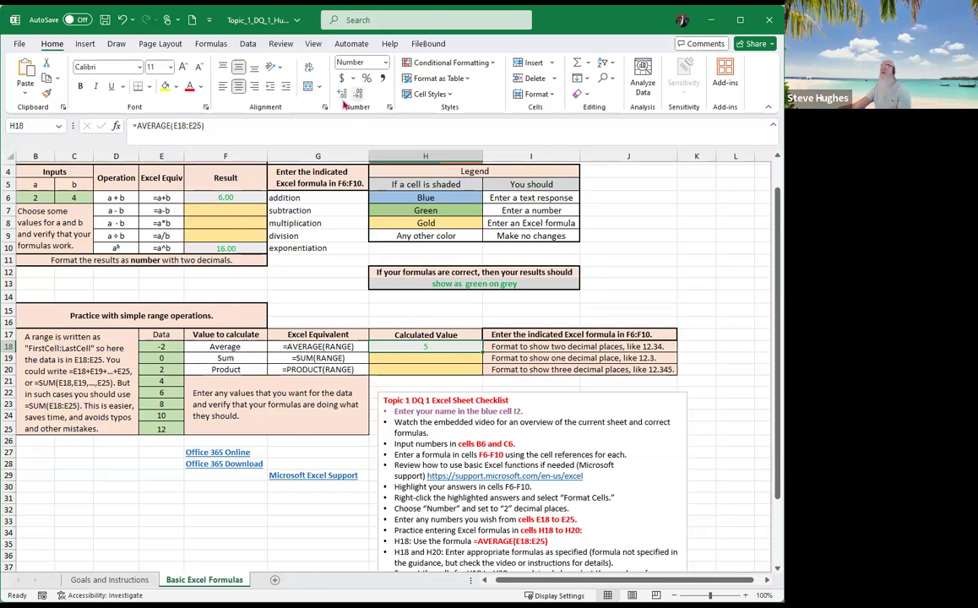
pyautogui.click(341, 94)
pyautogui.click(341, 95)
# - Select the Sum row's calculated value cell H19
pyautogui.click(413, 358)
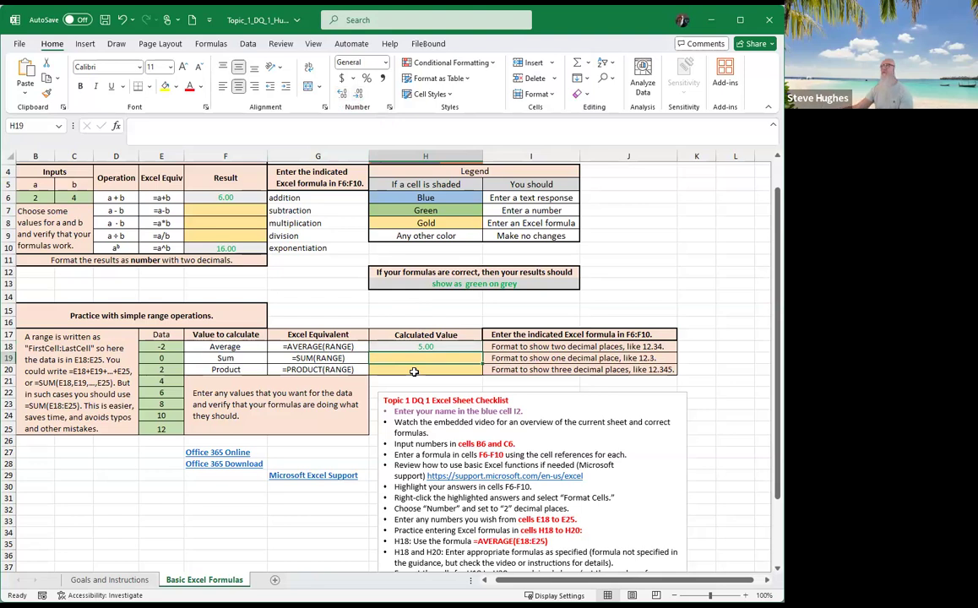